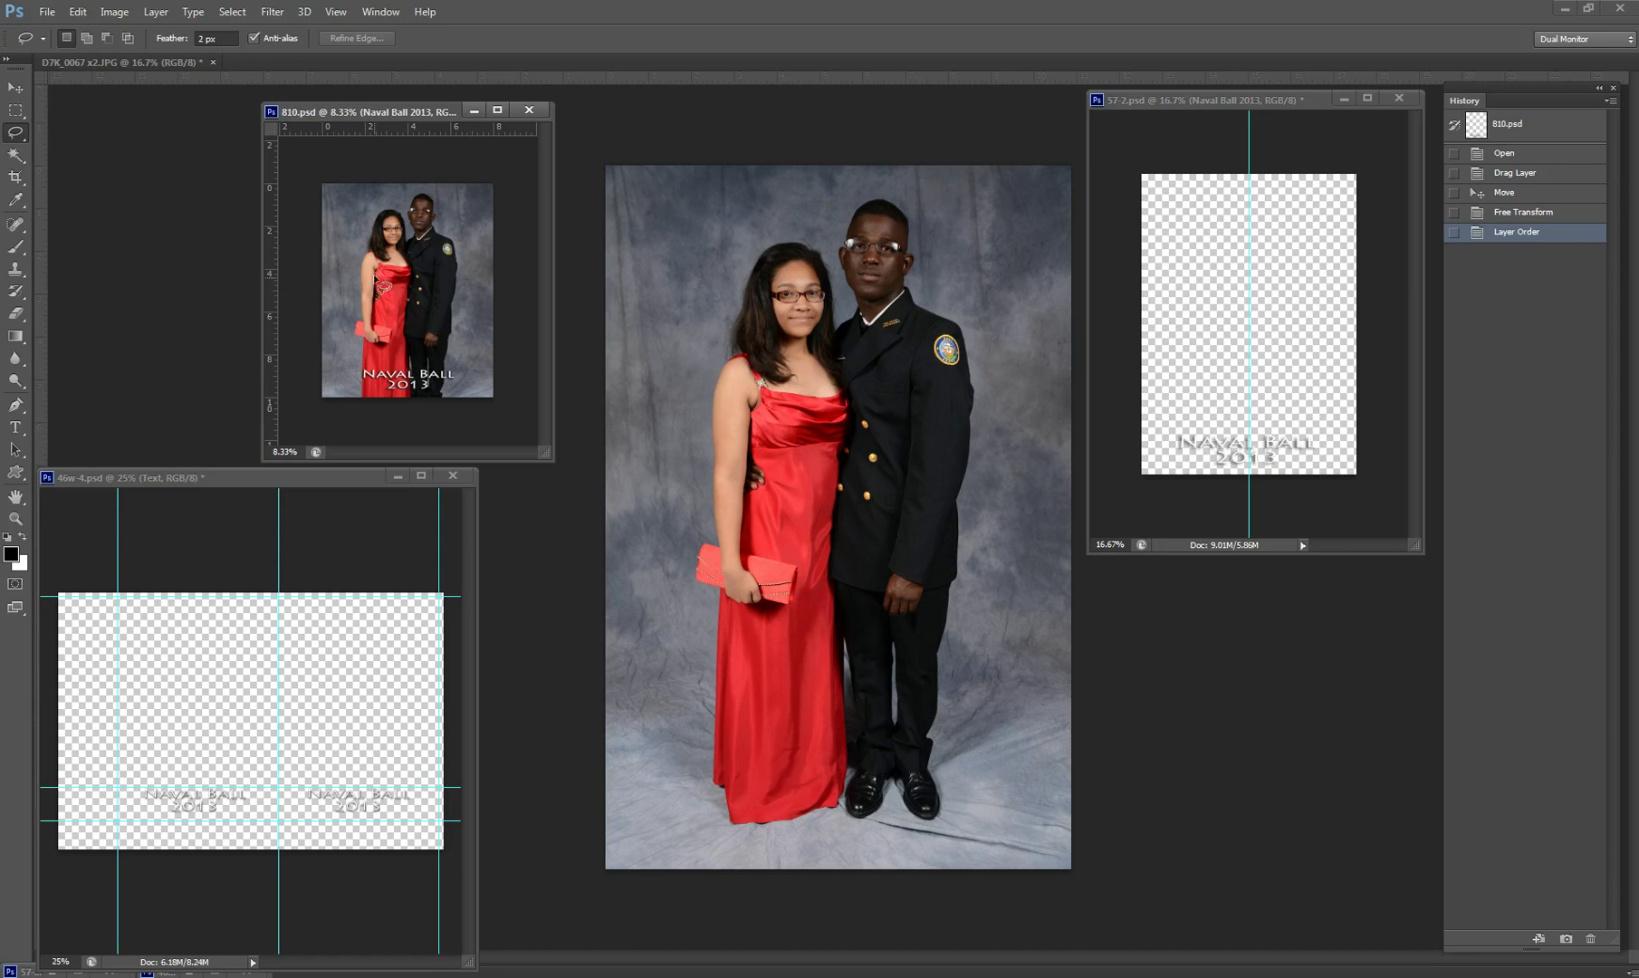
- Enlarge the 810.psd document window and move it off the main photo
left_click_drag(549, 457, 637, 585)
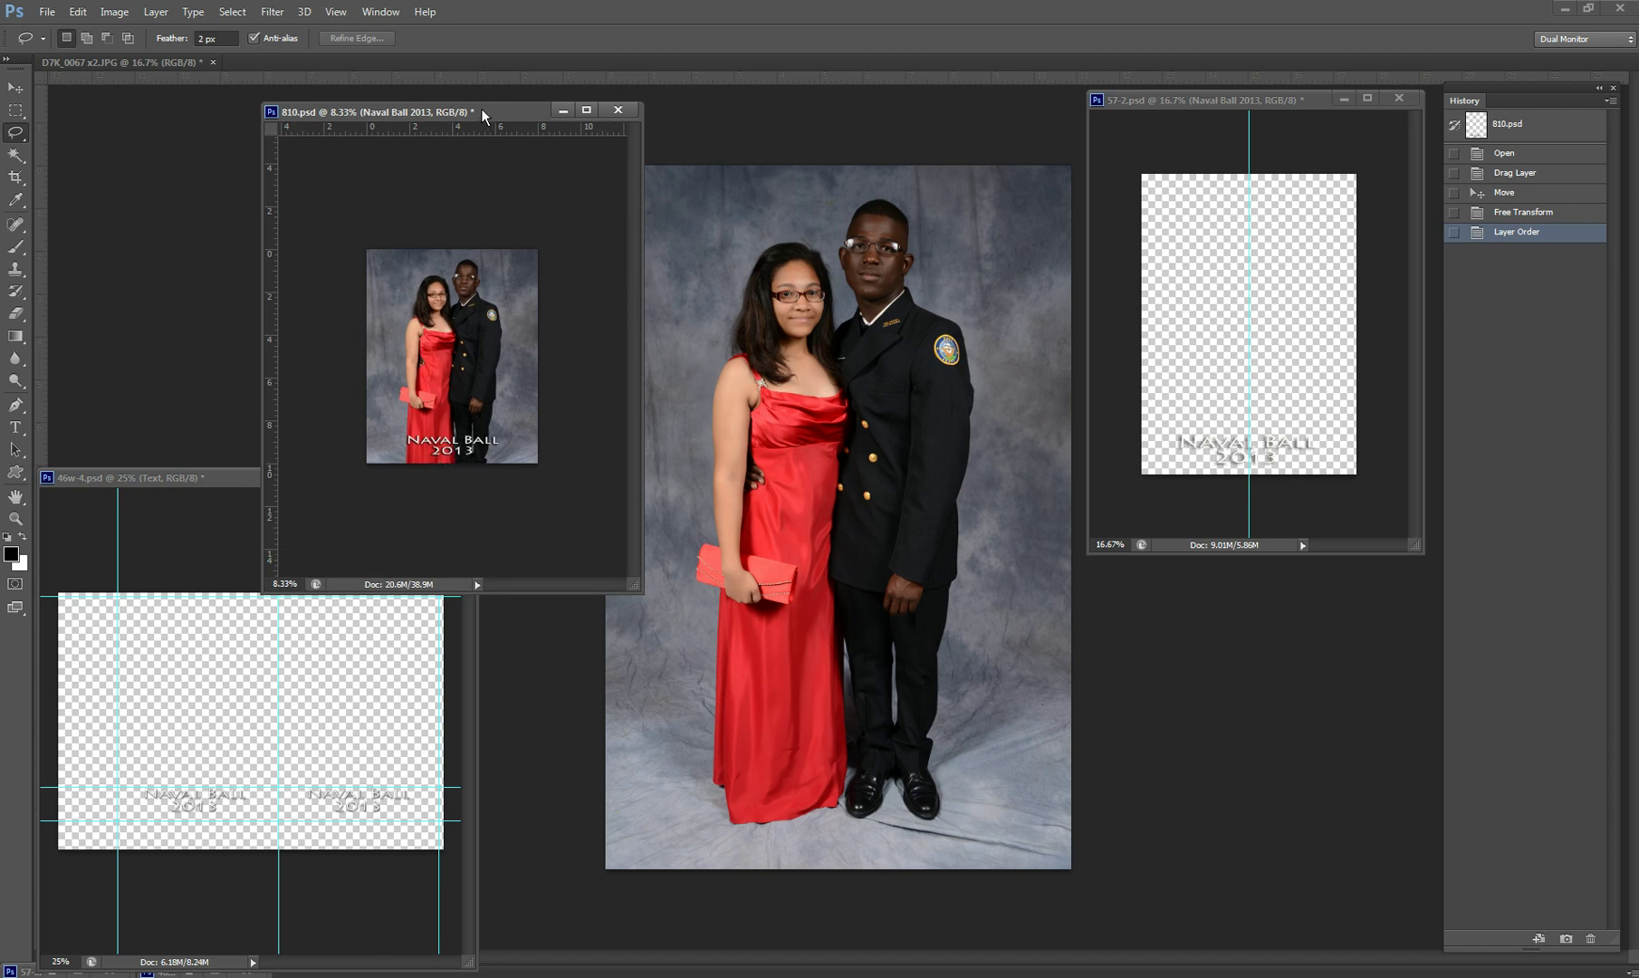
left_click_drag(483, 113, 381, 94)
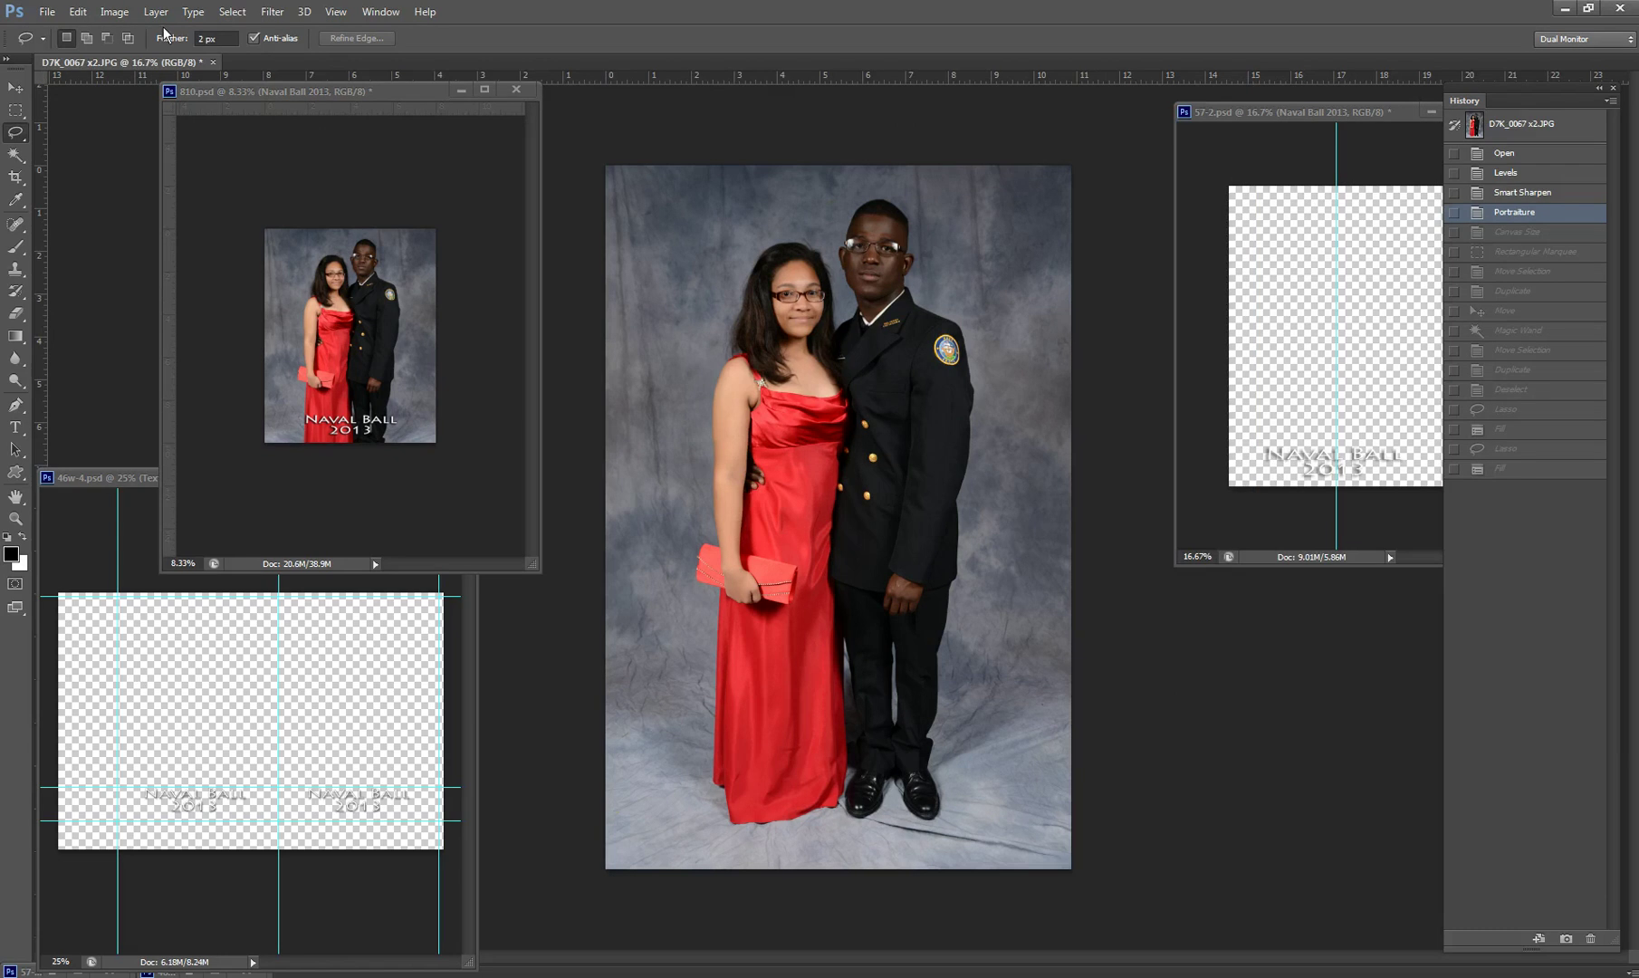
- Widen the main photo's canvas to 13.88 inches, keeping the centre anchor and the background extension colour
left_click(116, 13)
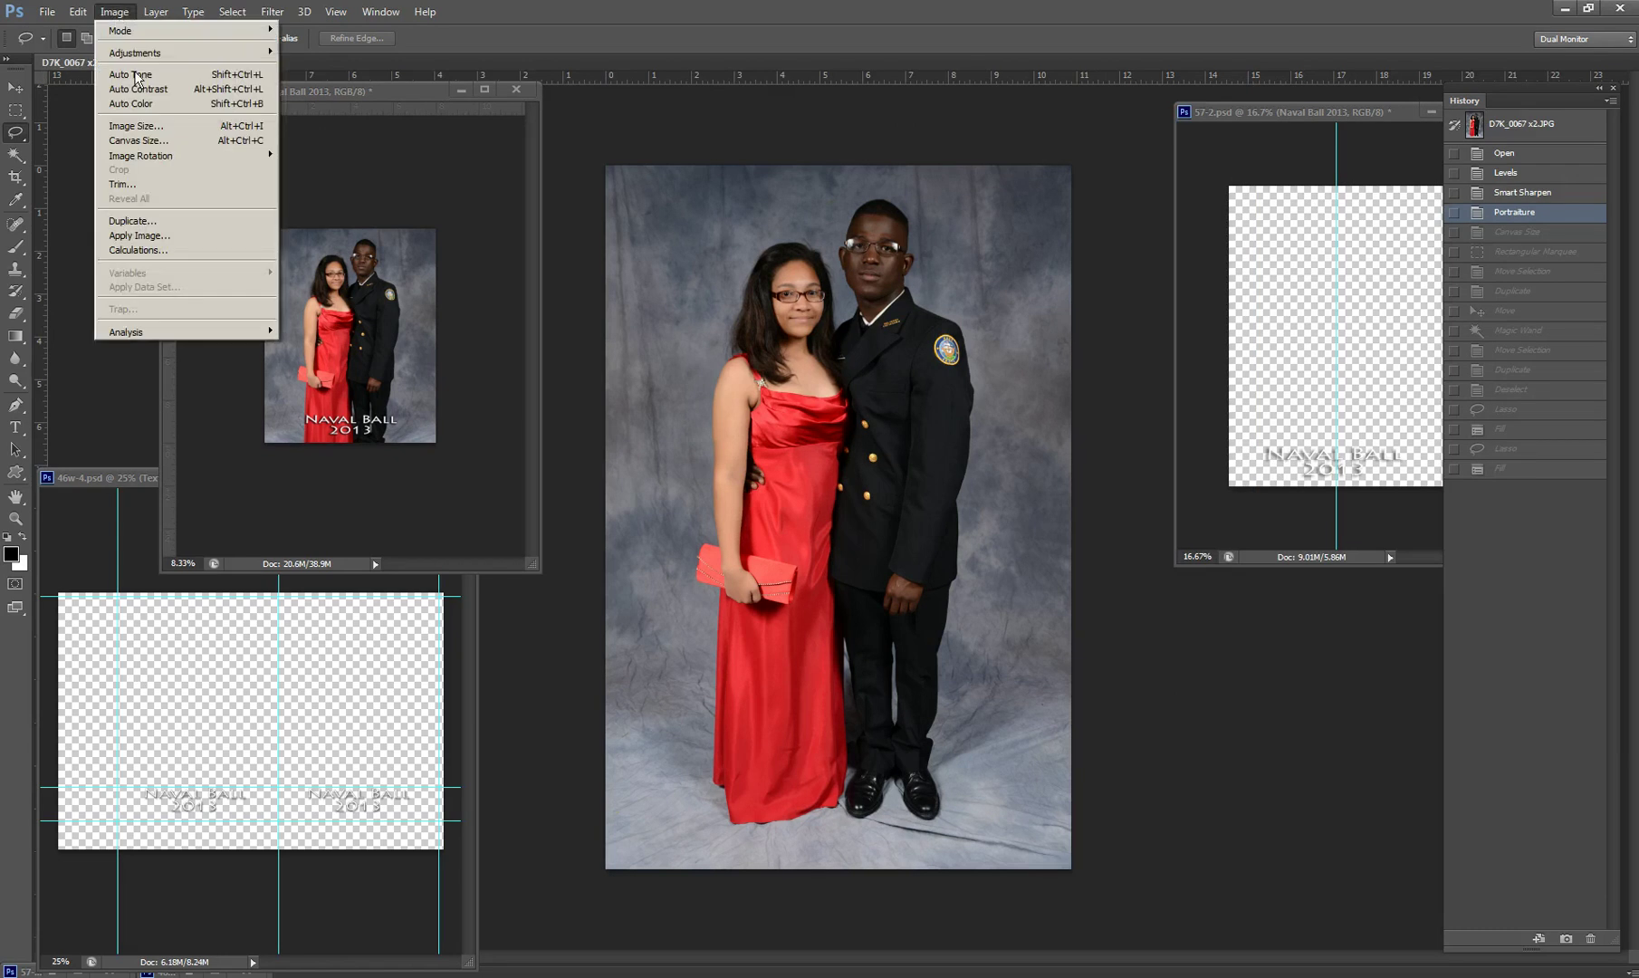
left_click(130, 140)
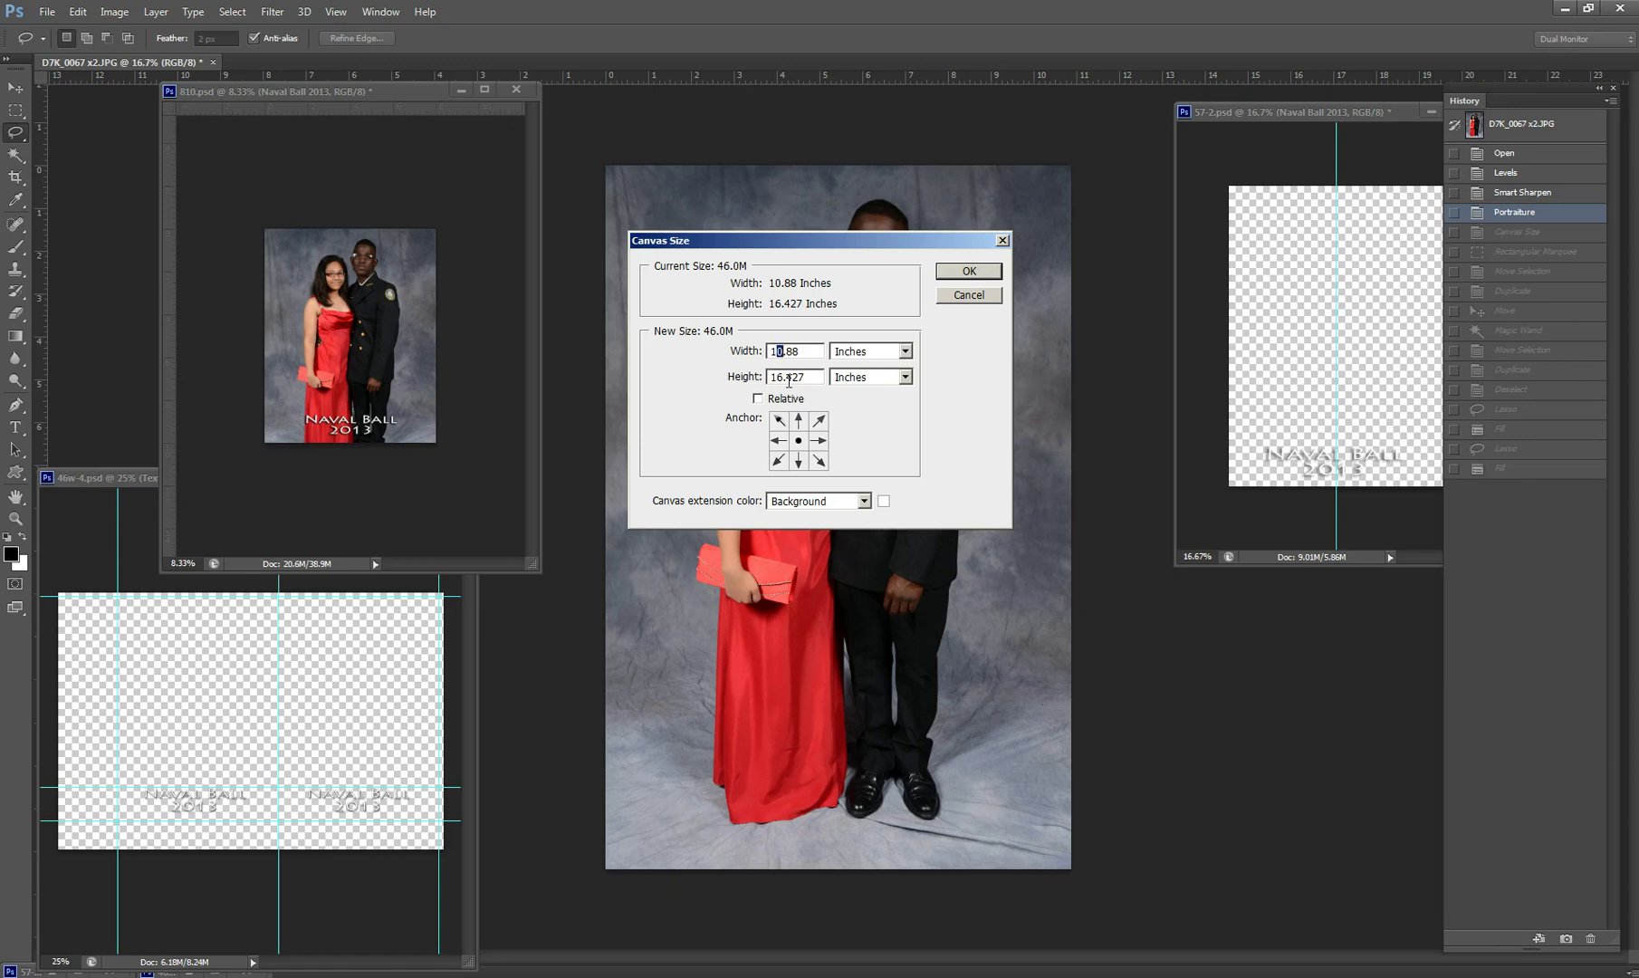
type("3")
left_click(970, 272)
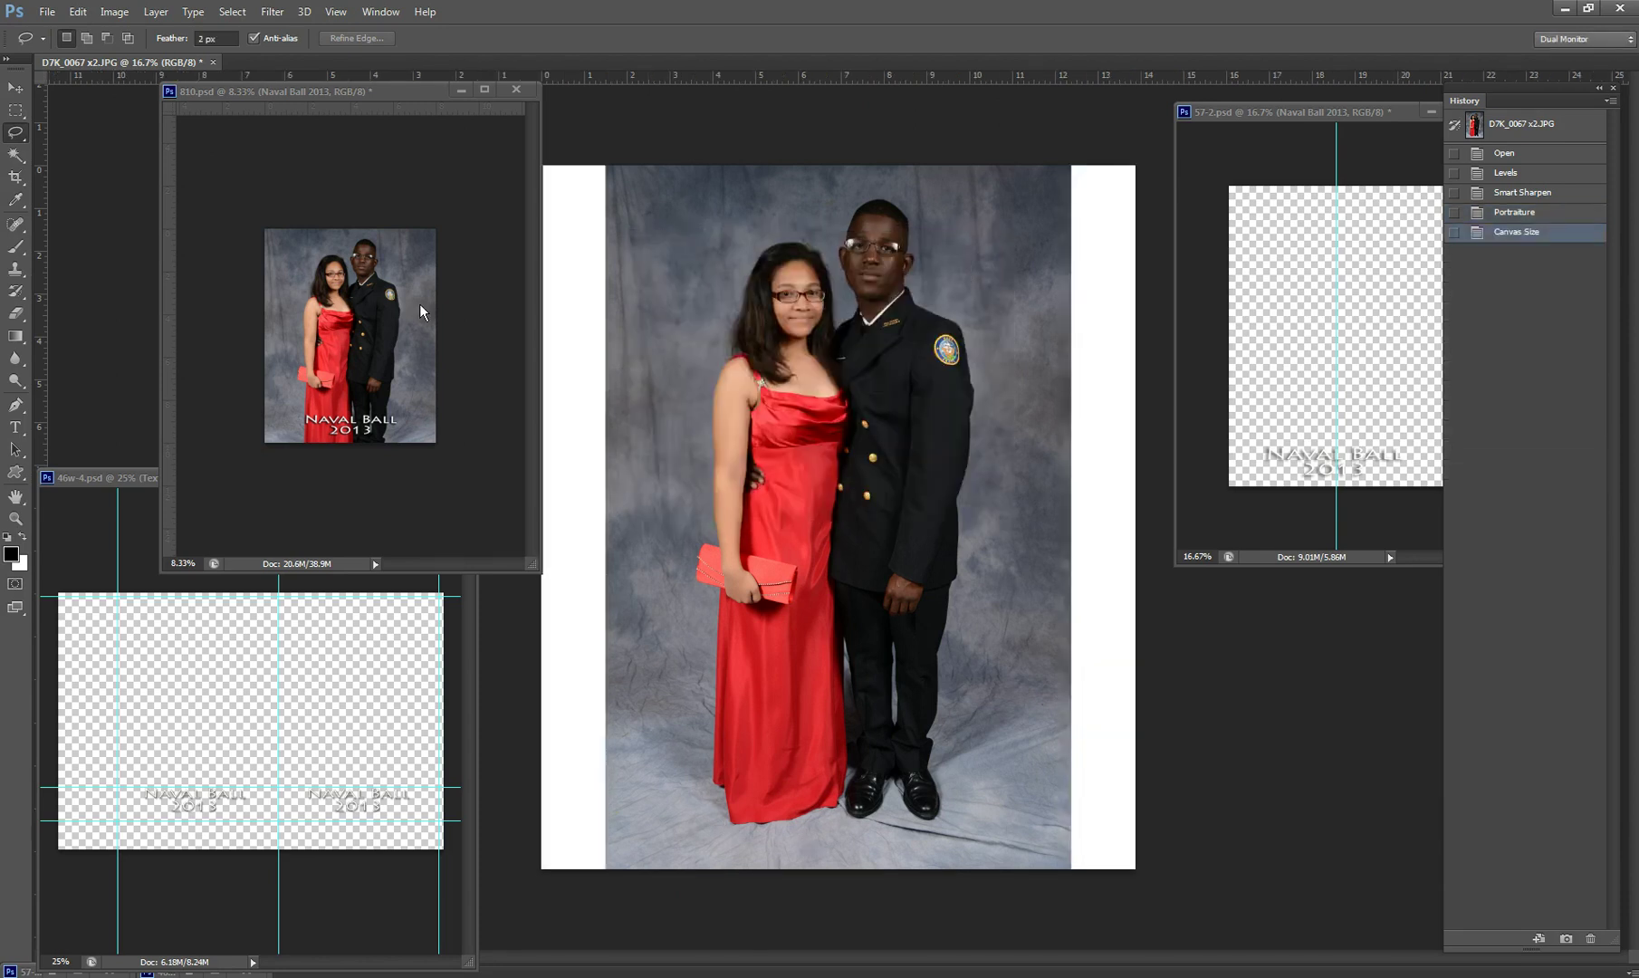
- Fill the white side strips with duplicates of the adjacent backdrop, using Magic Wand selections of the strips moved onto the photo
left_click_drag(290, 92, 242, 98)
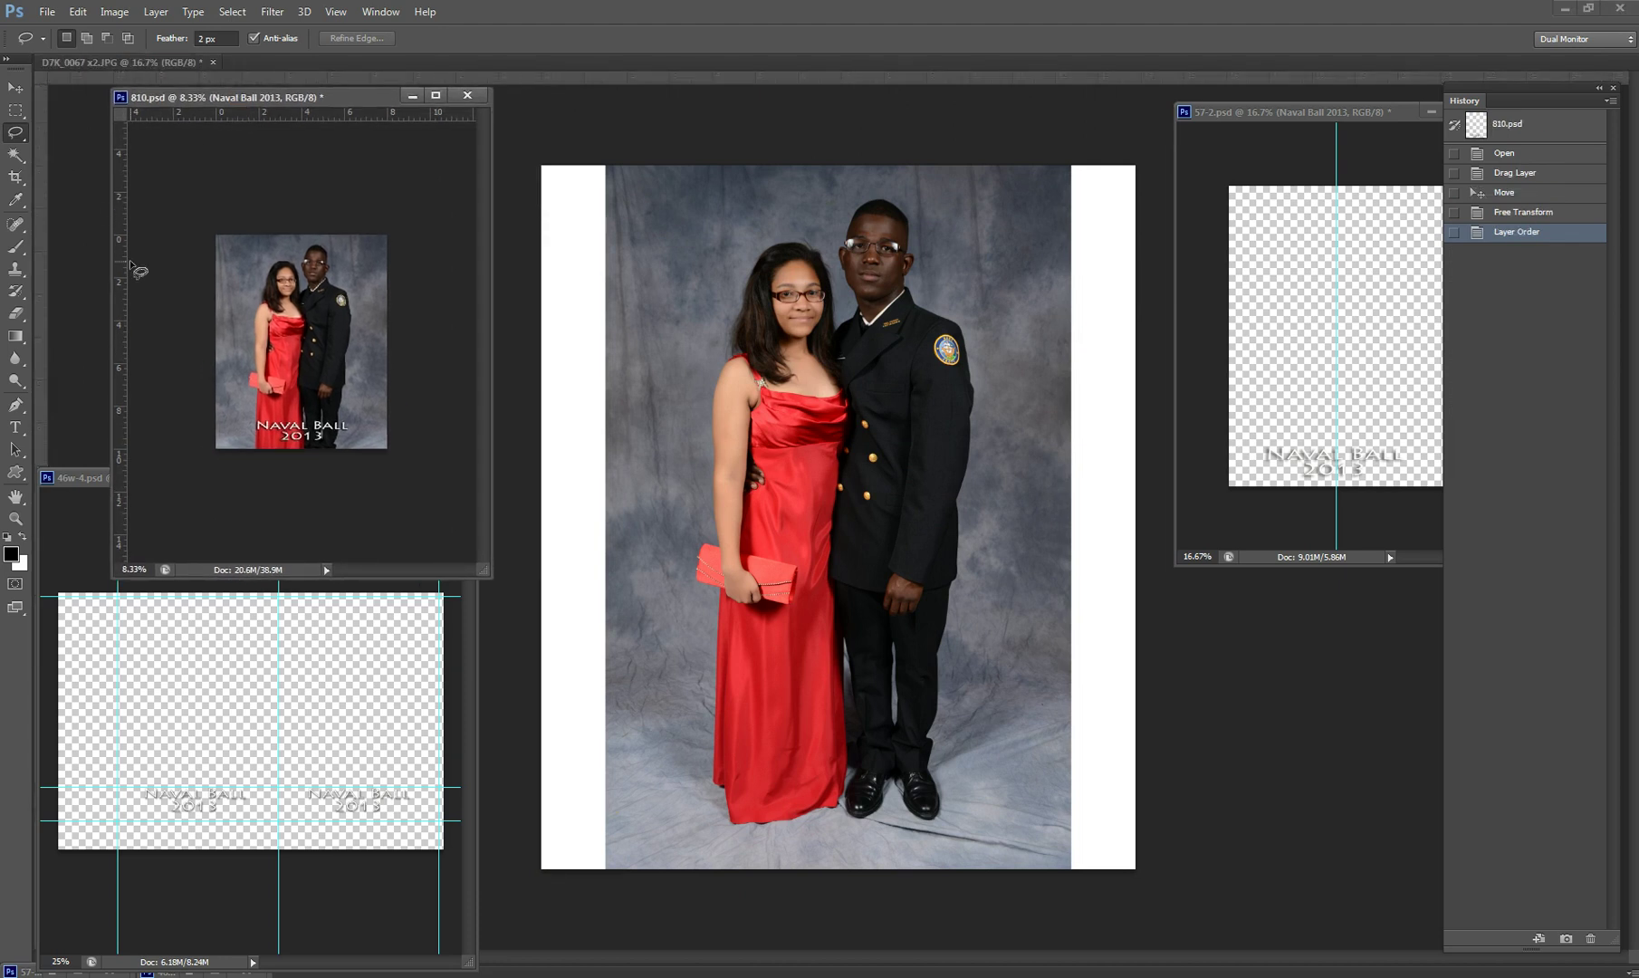
key("w")
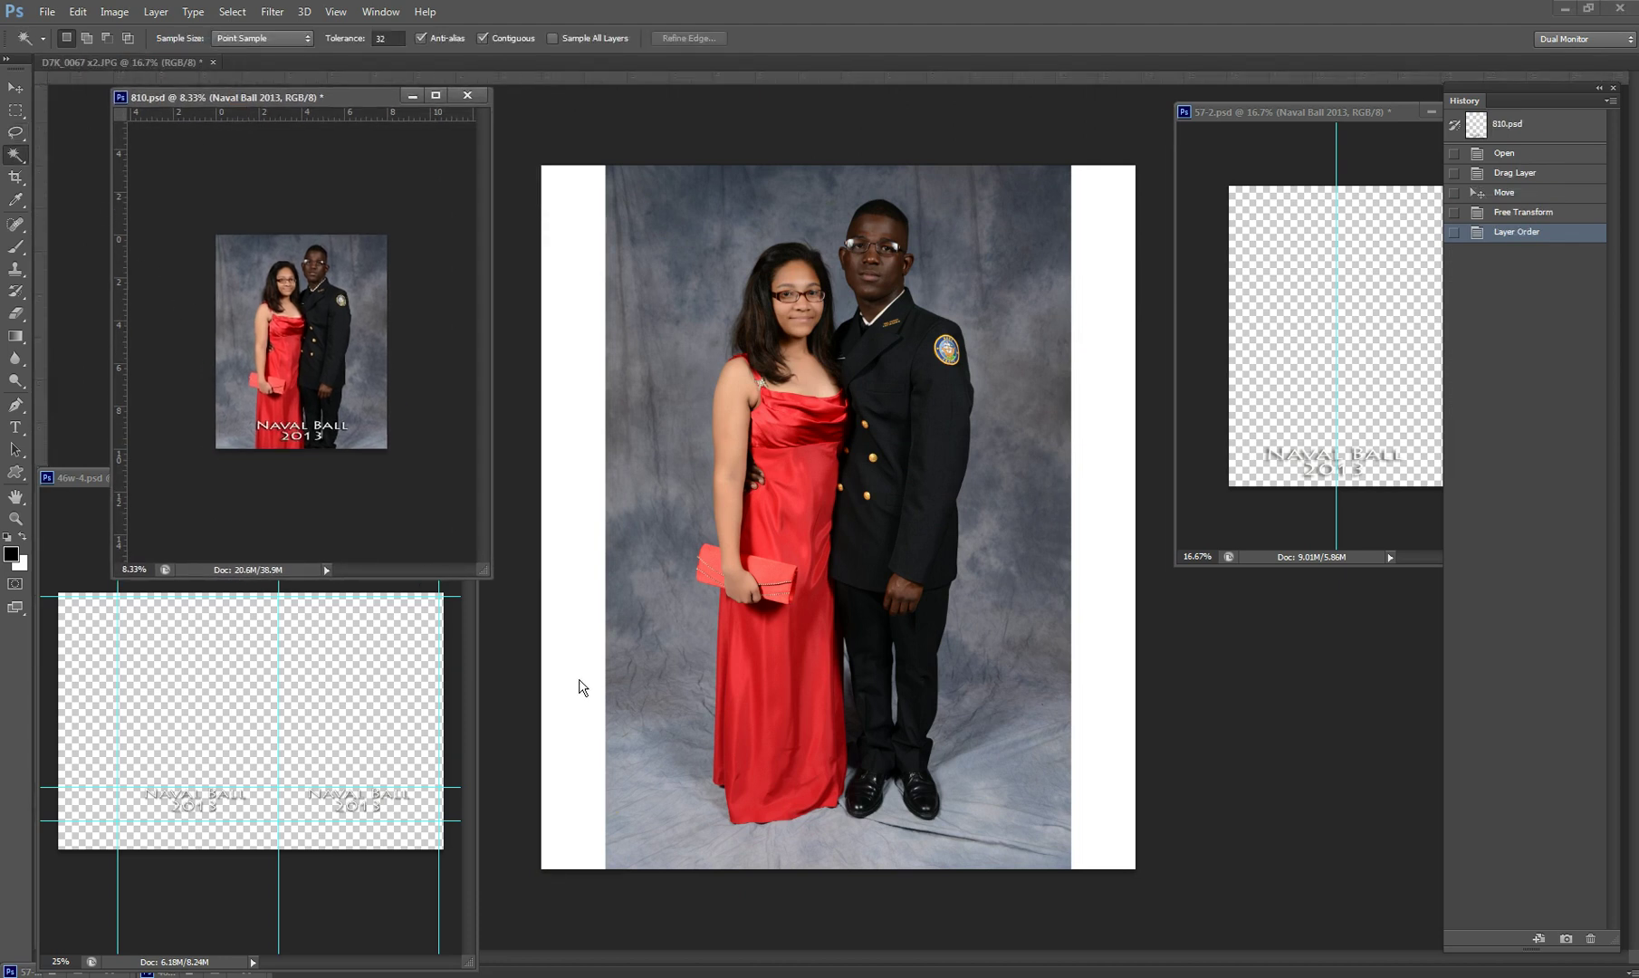
left_click(573, 709)
left_click(573, 709)
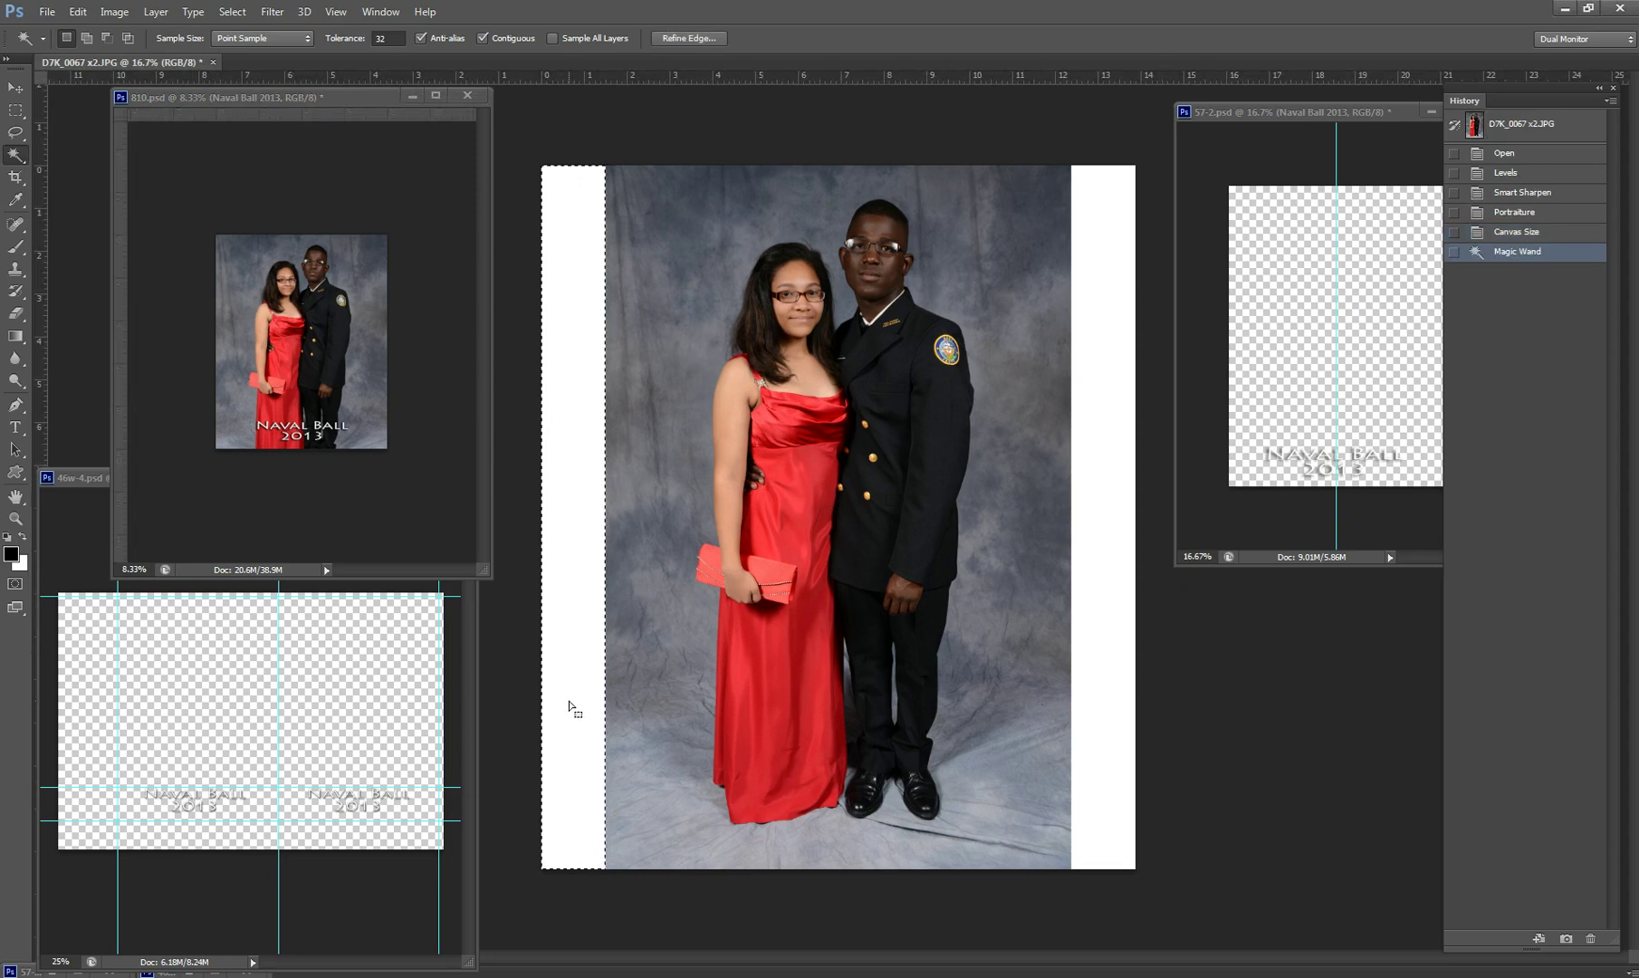
left_click_drag(569, 702, 631, 699)
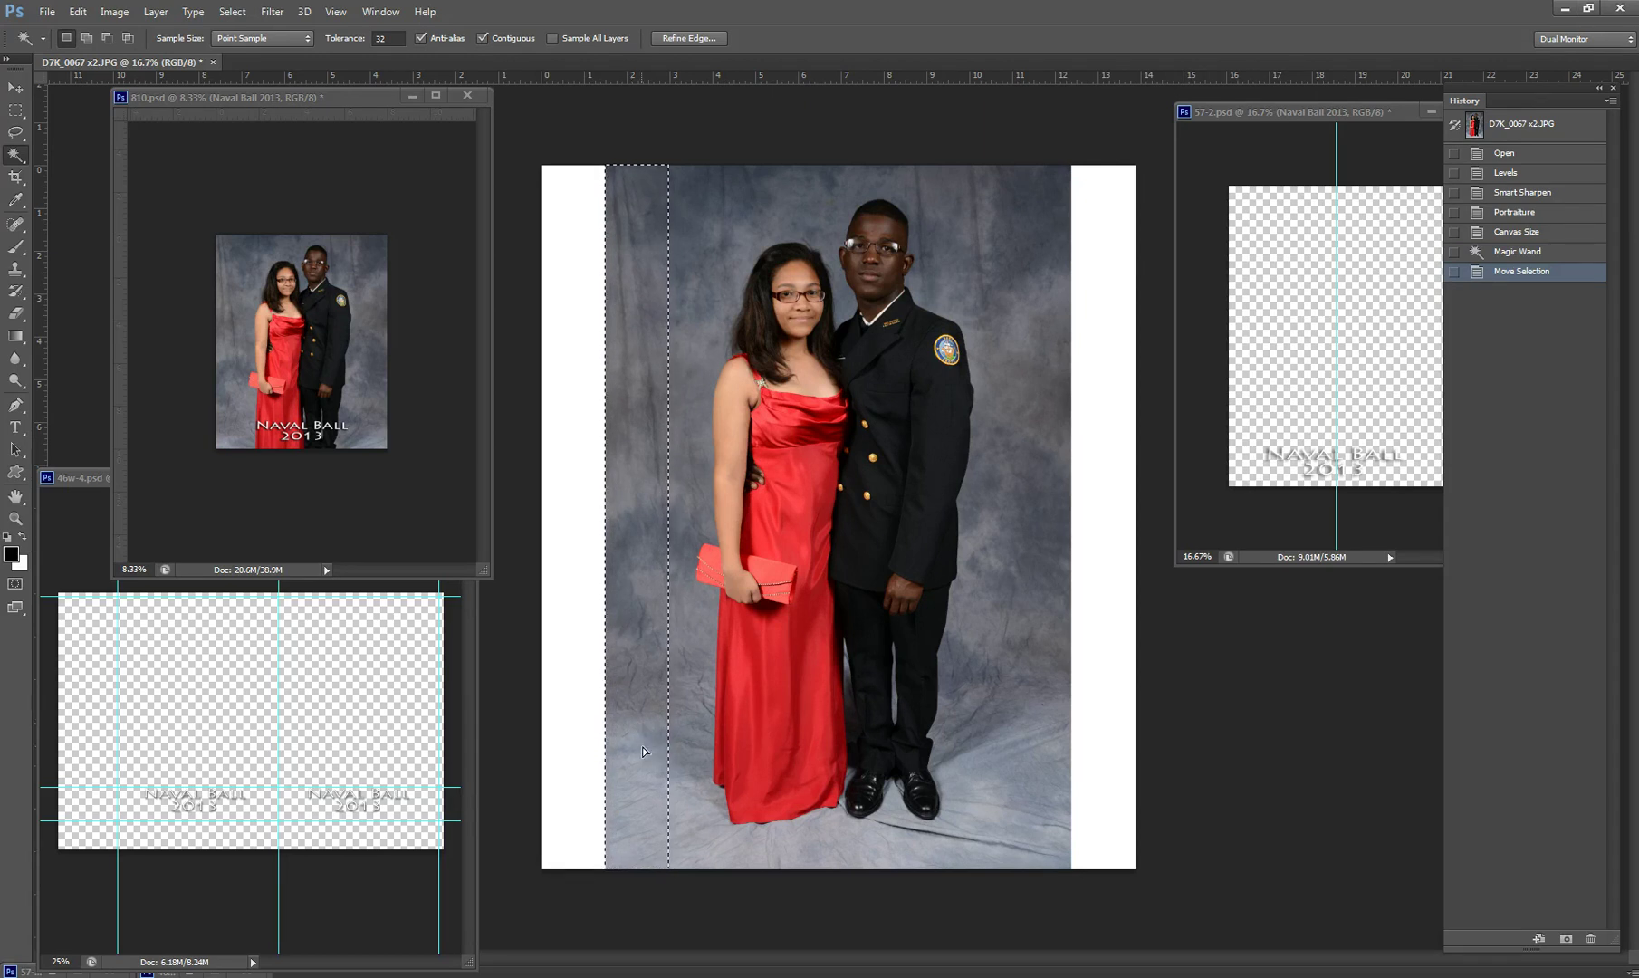
left_click_drag(646, 752, 583, 739)
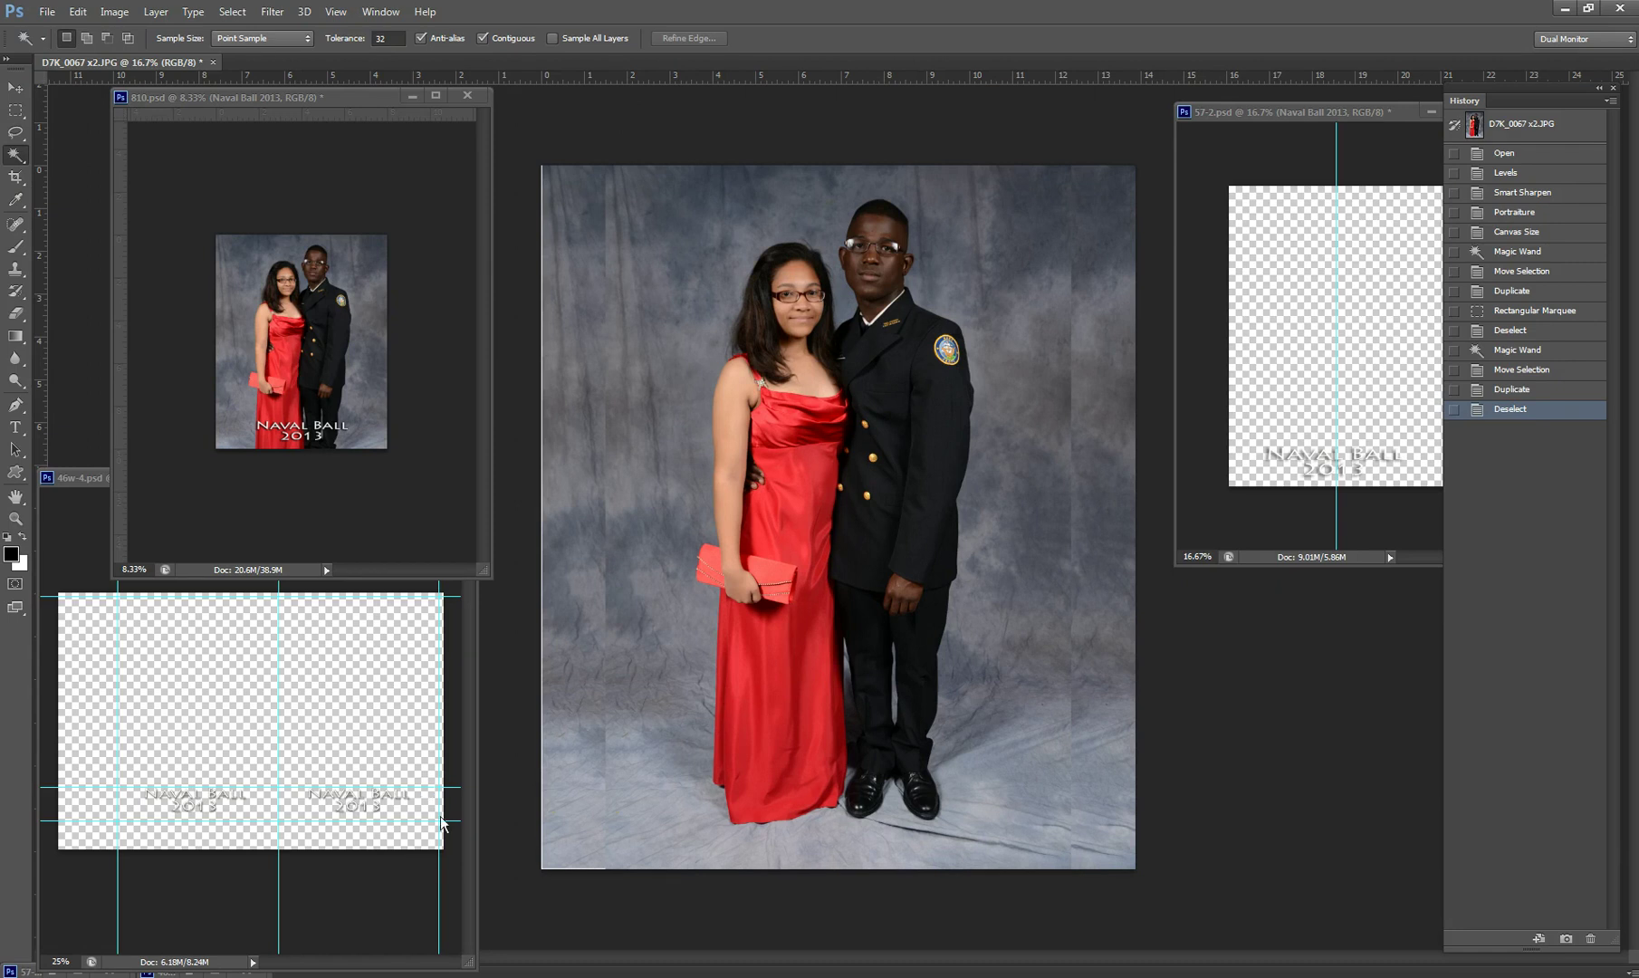
- Lasso the vertical seams where the added backdrop meets the photo, blend them with a Content-Aware fill at 100% opacity, and deselect
key("l")
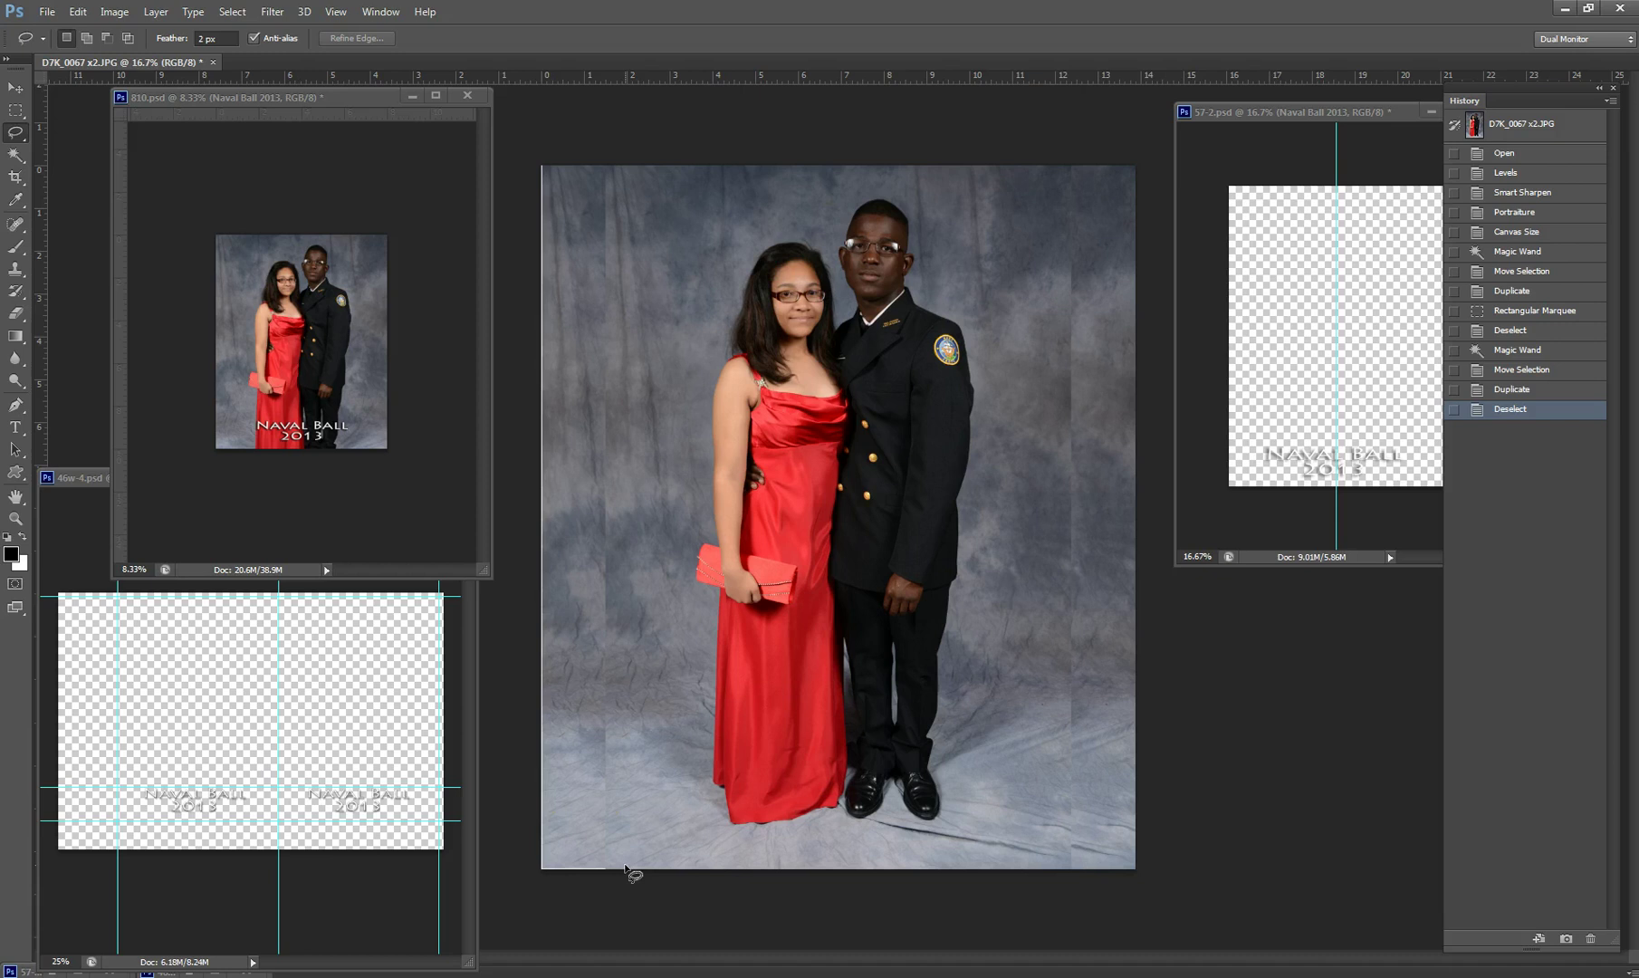
left_click_drag(625, 868, 626, 166)
mouse_move(625, 868)
left_mouse_down()
mouse_move(585, 181)
mouse_move(589, 841)
mouse_move(605, 866)
mouse_move(629, 862)
mouse_move(640, 818)
left_mouse_up()
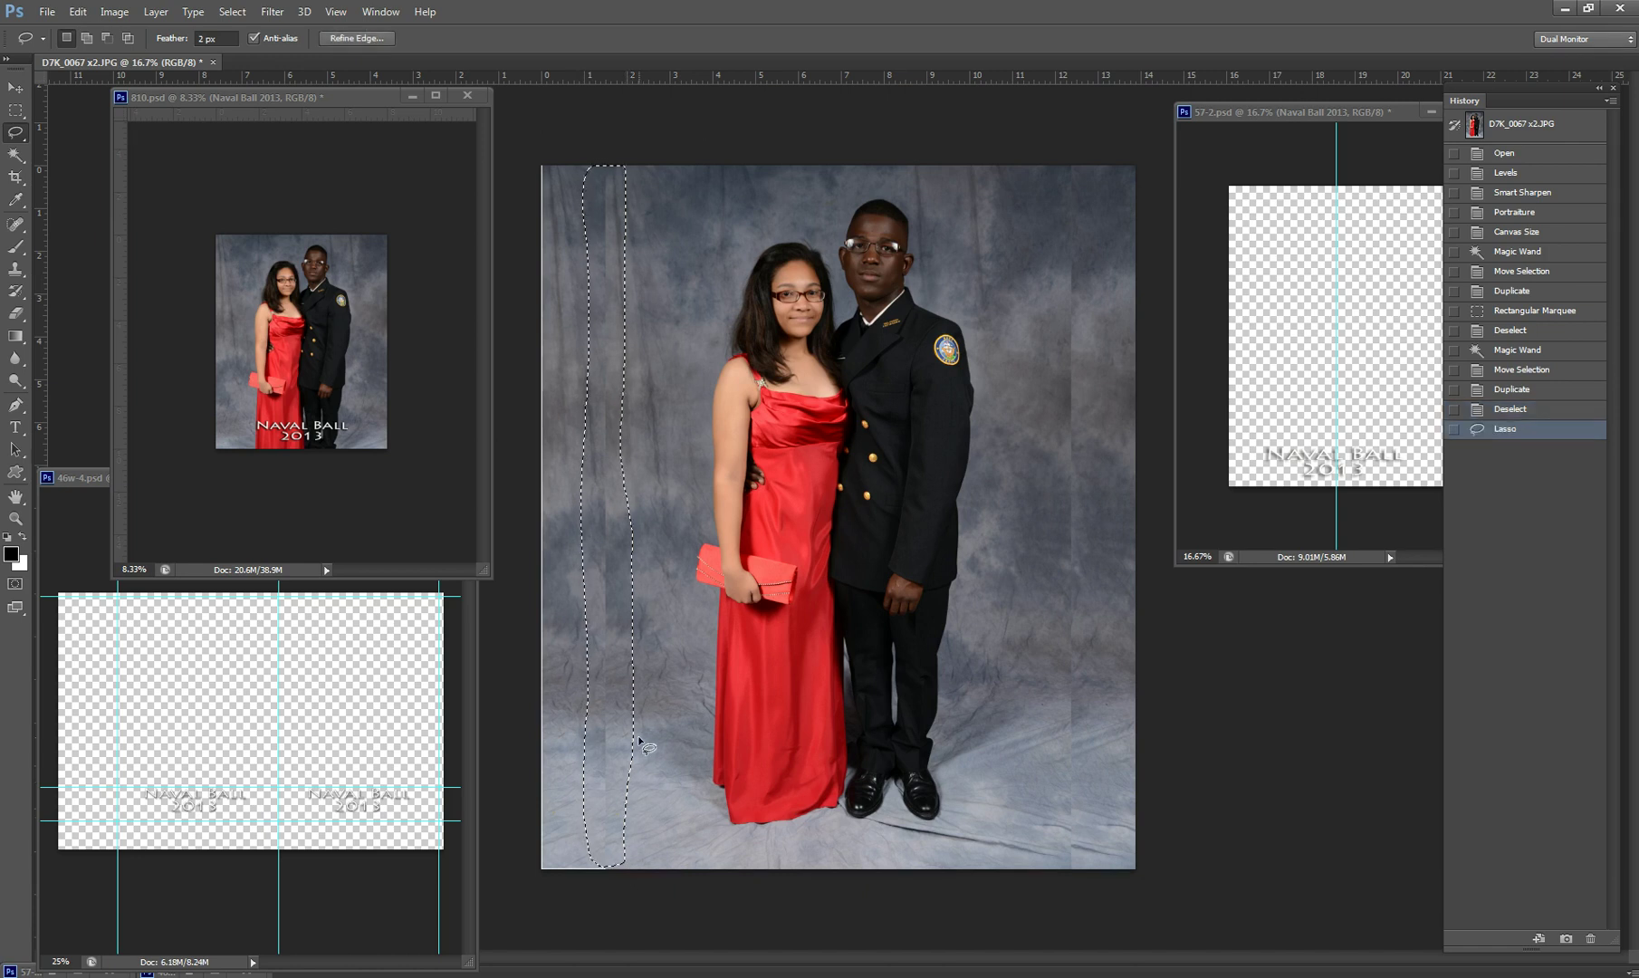
key("shift+BackSpace")
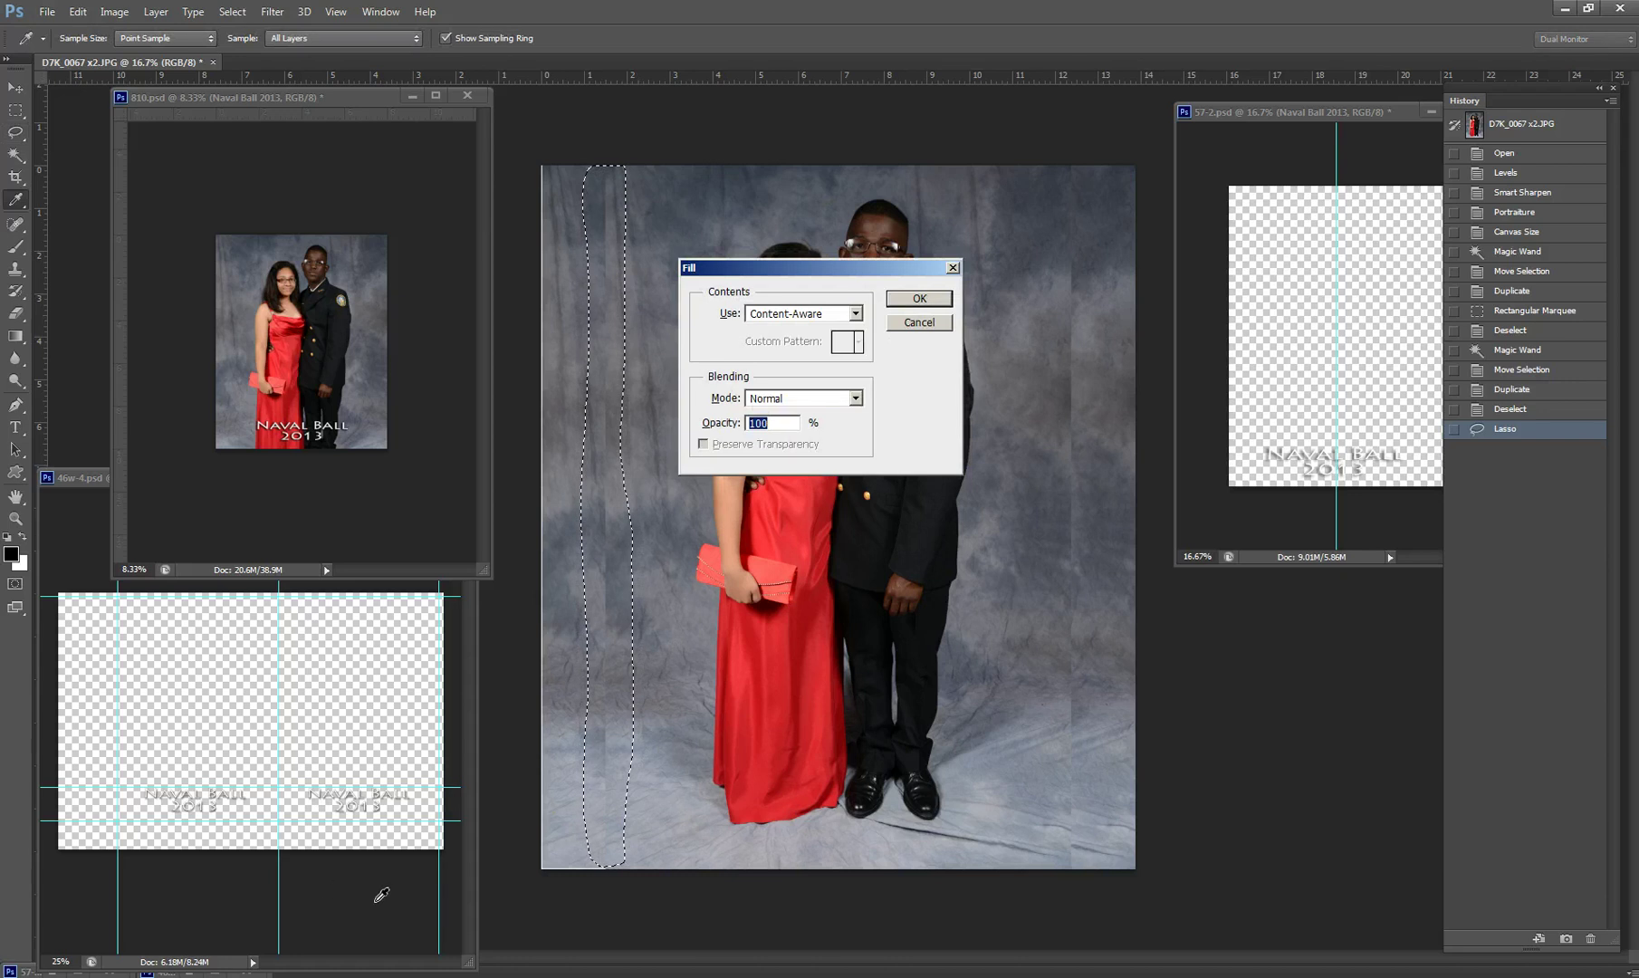
left_click(920, 299)
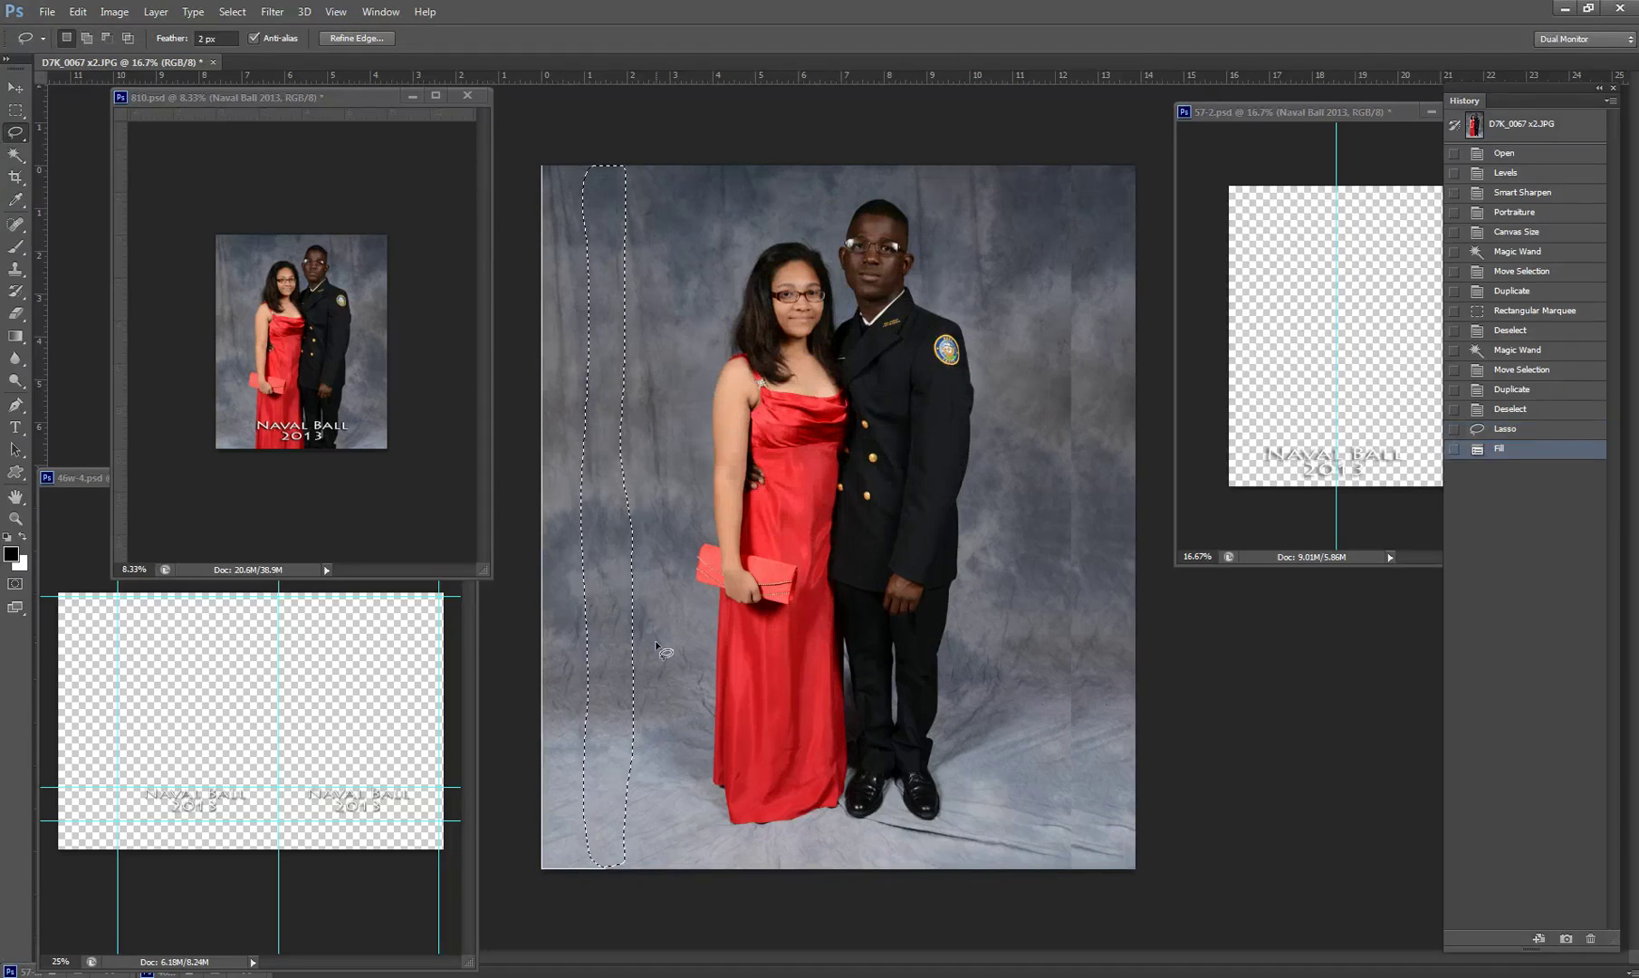
left_click(648, 770)
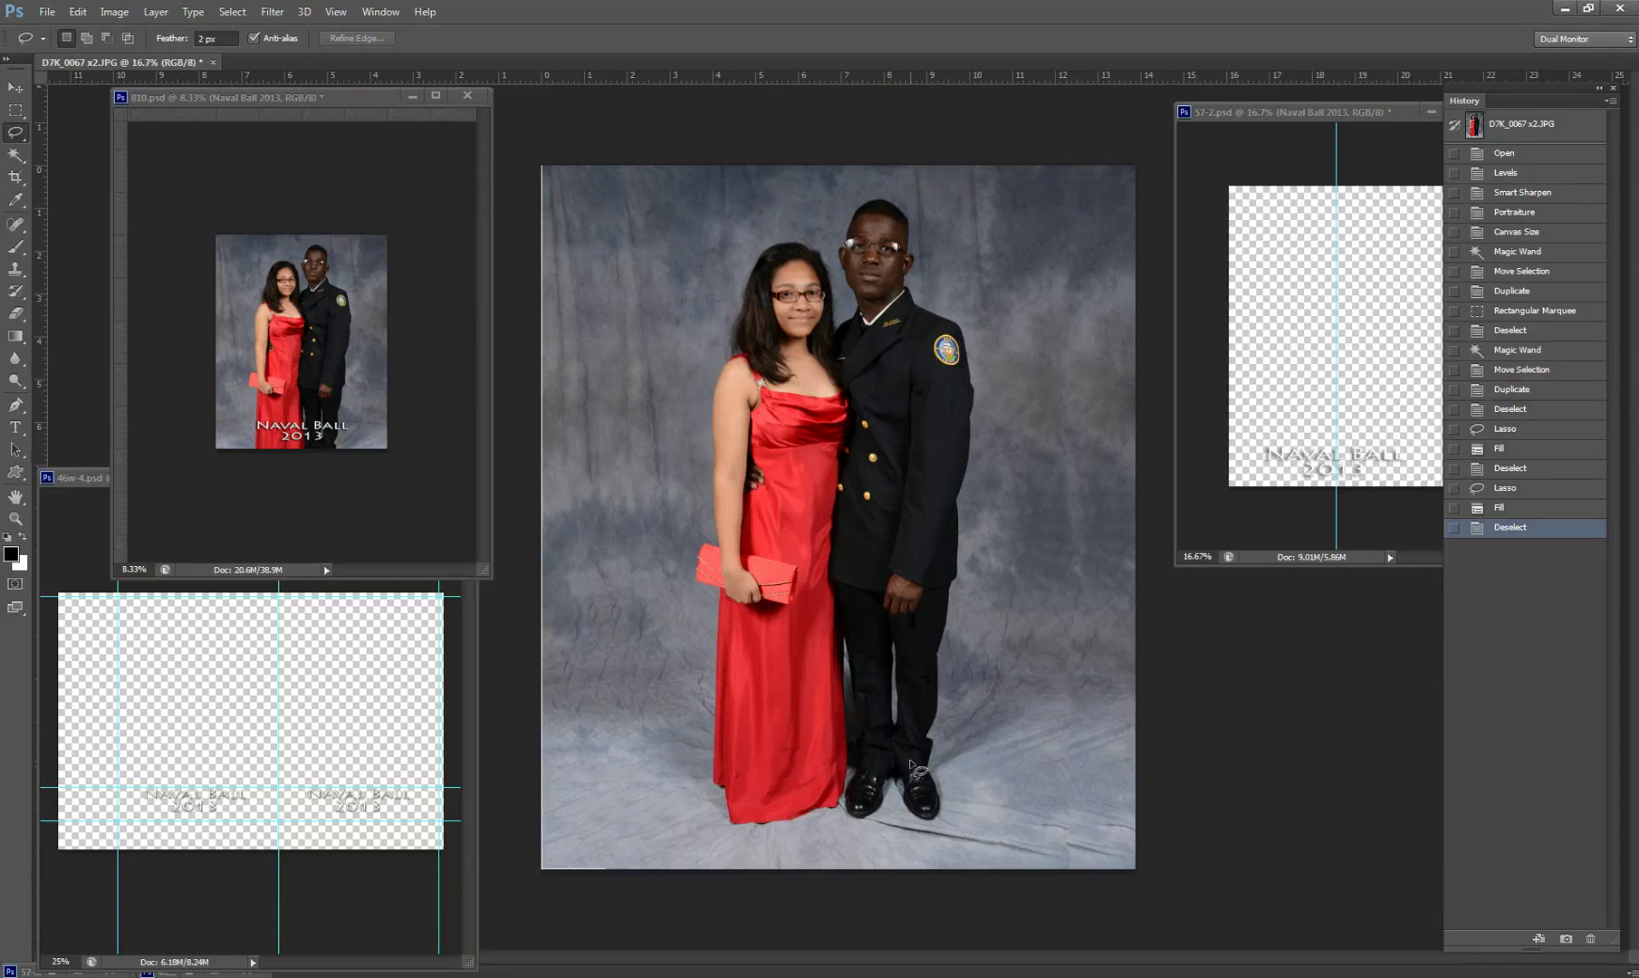
- Clone Stamp over the repeated patterns in the lower backdrop beside the woman, using a 400 px brush at 60% opacity
key("s")
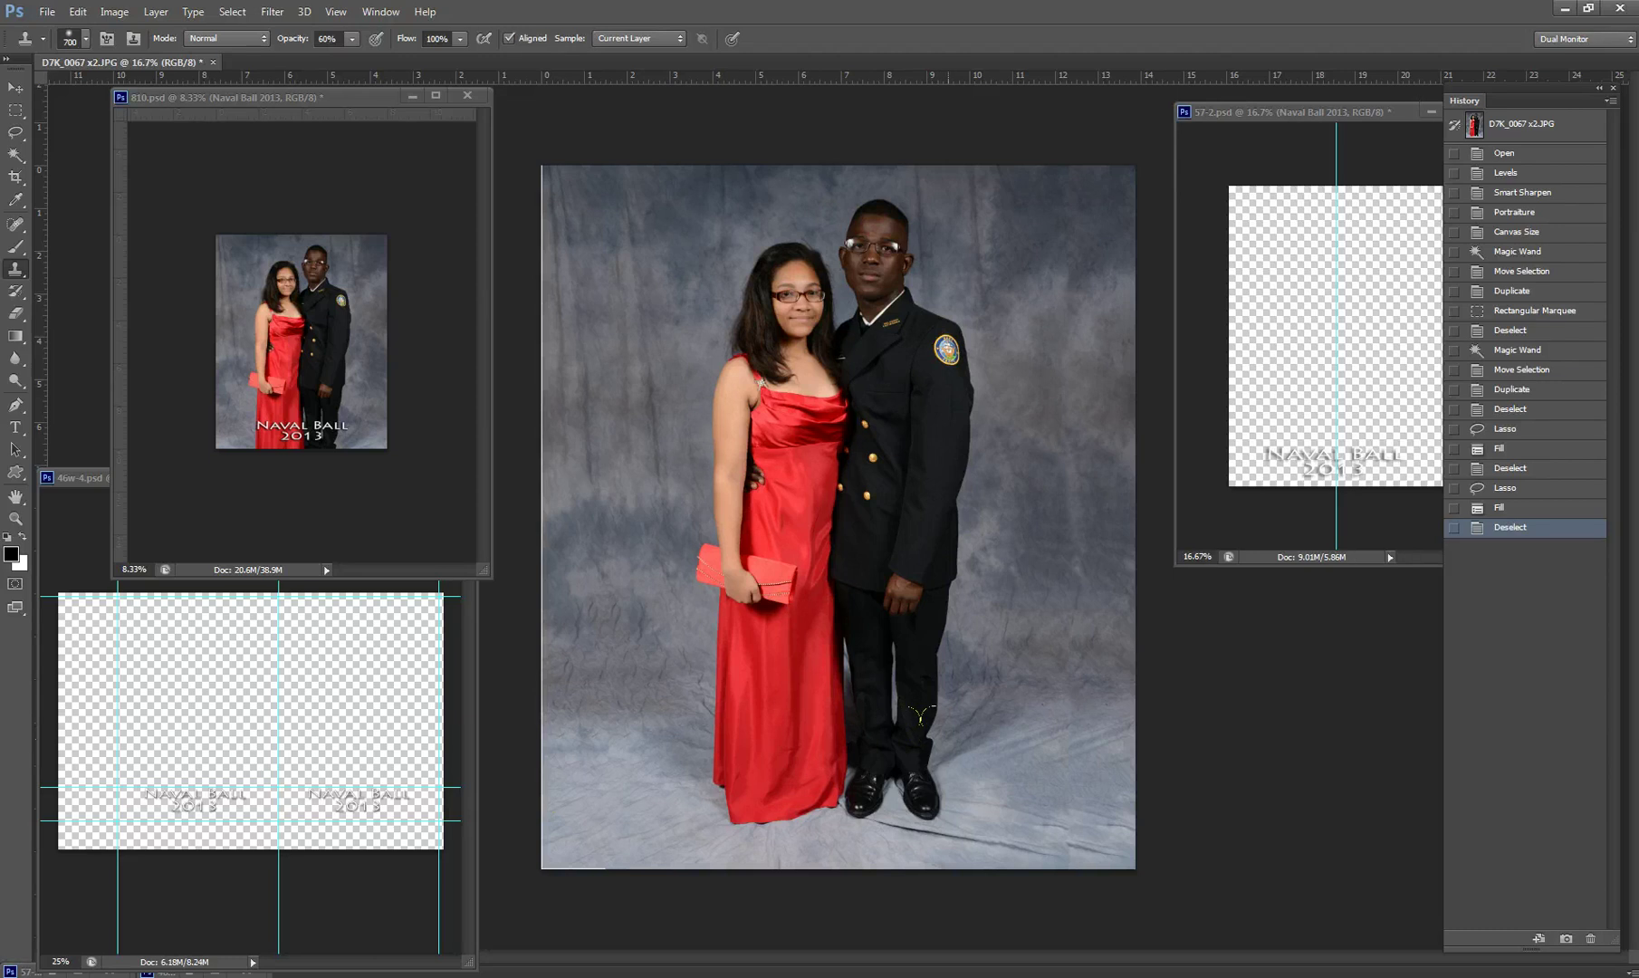
key("bracketright")
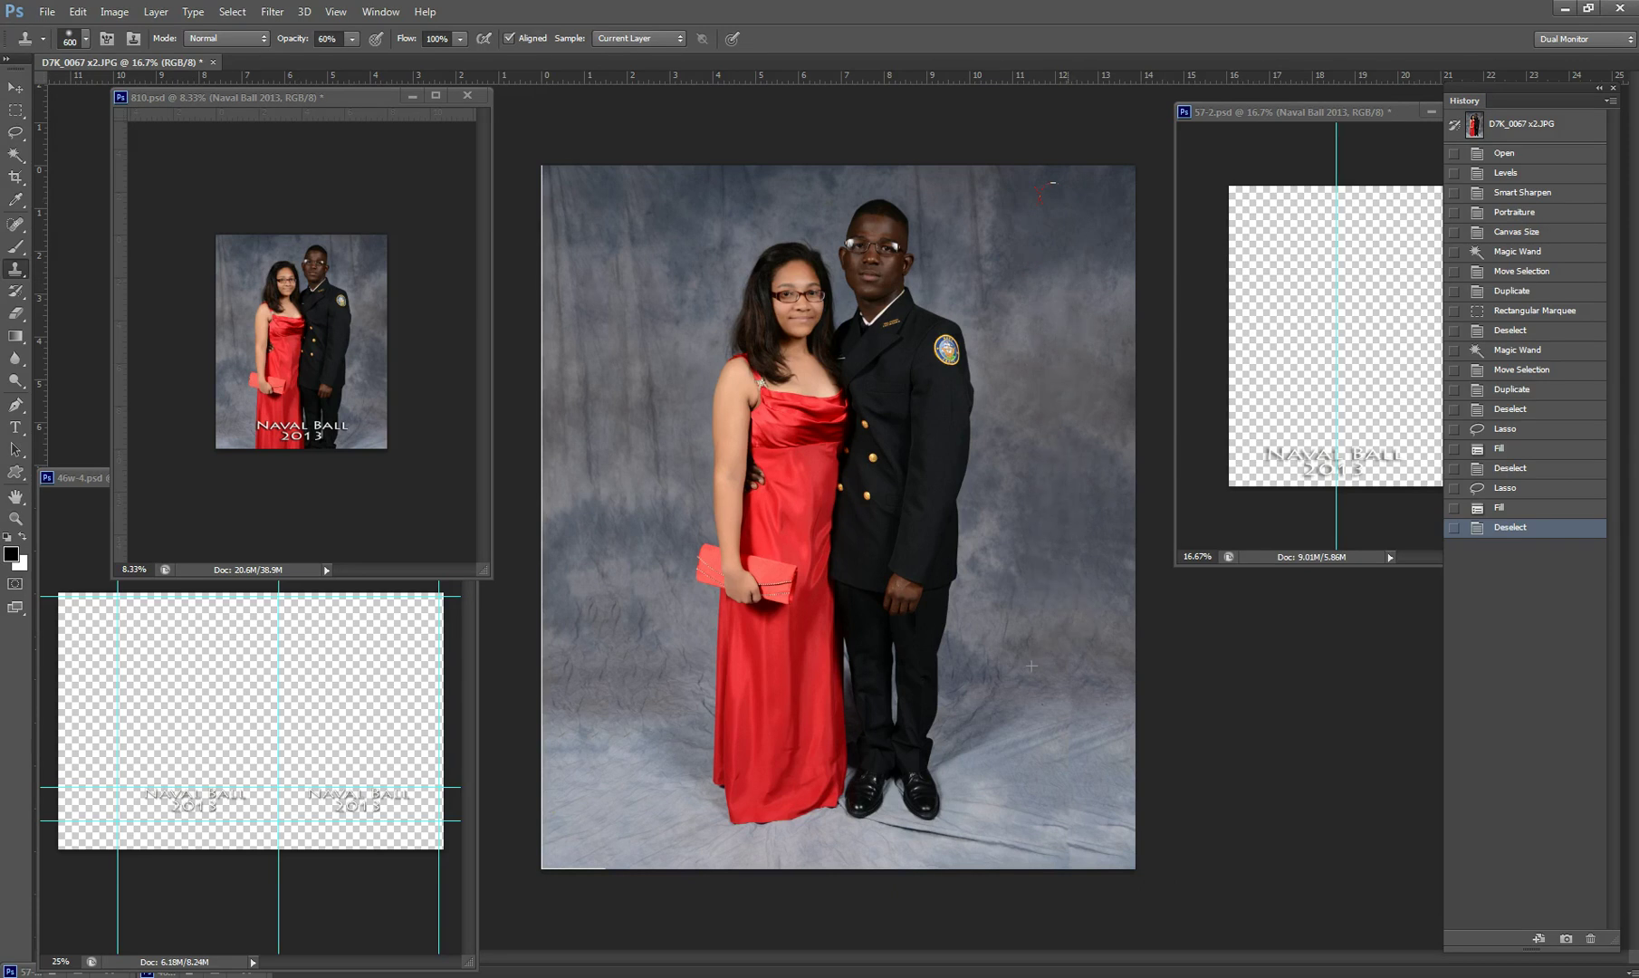
left_click_drag(582, 838, 581, 783)
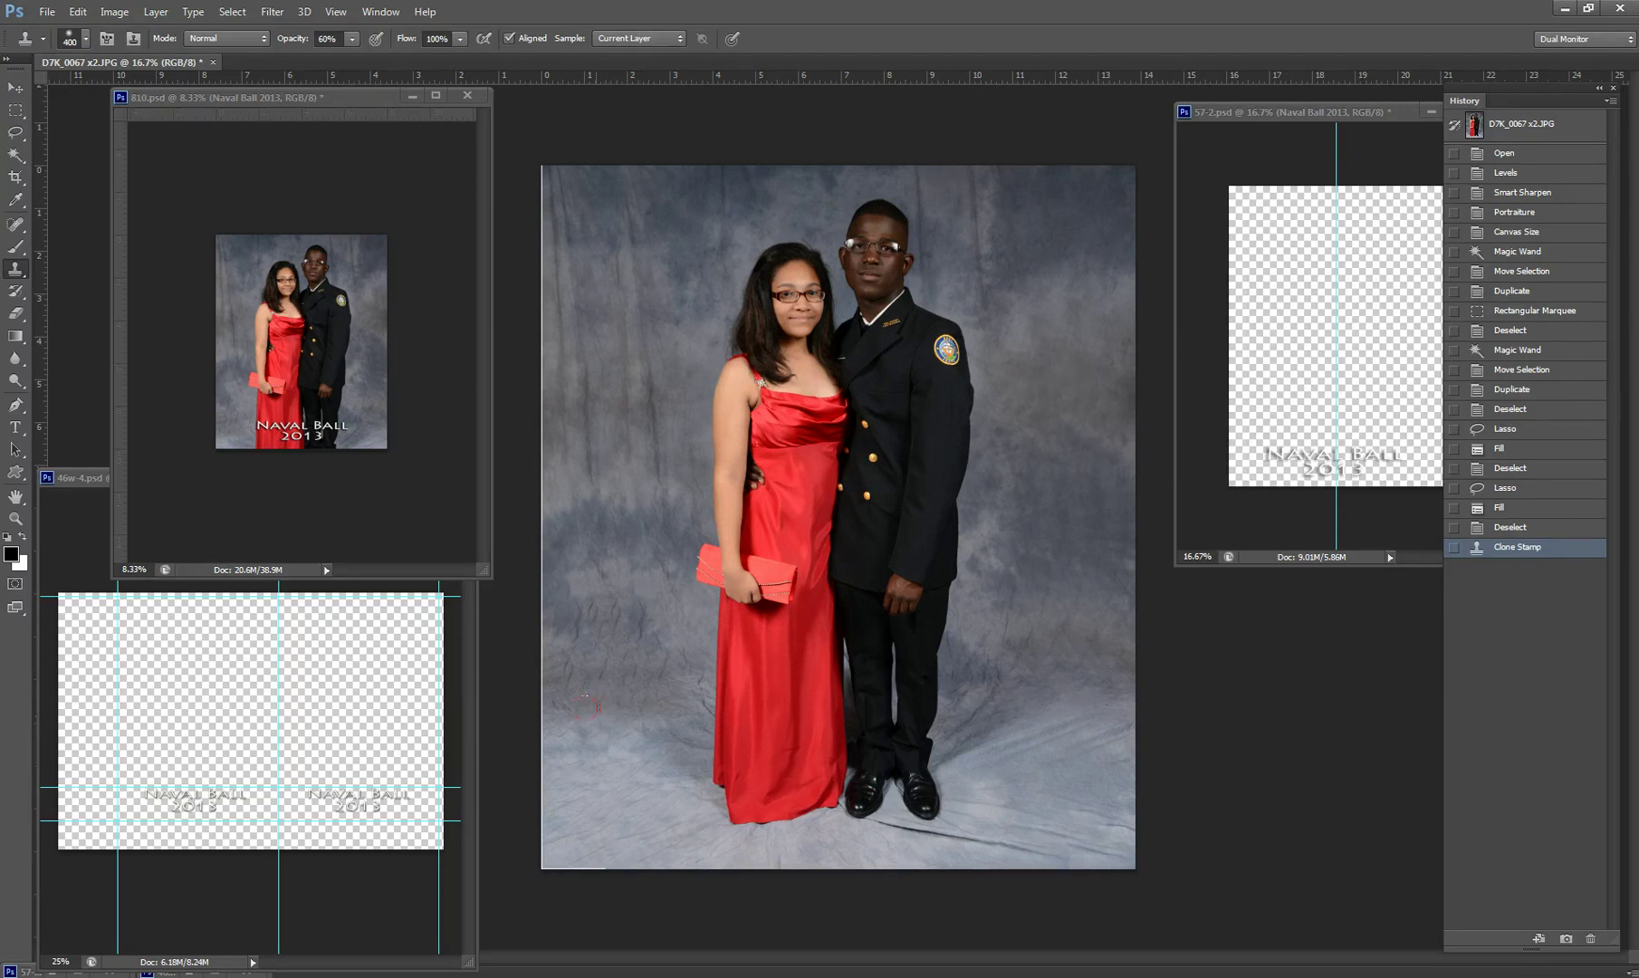
mouse_move(622, 715)
left_mouse_down()
mouse_move(653, 218)
mouse_move(655, 644)
left_mouse_up()
mouse_move(623, 715)
left_mouse_down()
mouse_move(629, 846)
mouse_move(591, 770)
left_mouse_up()
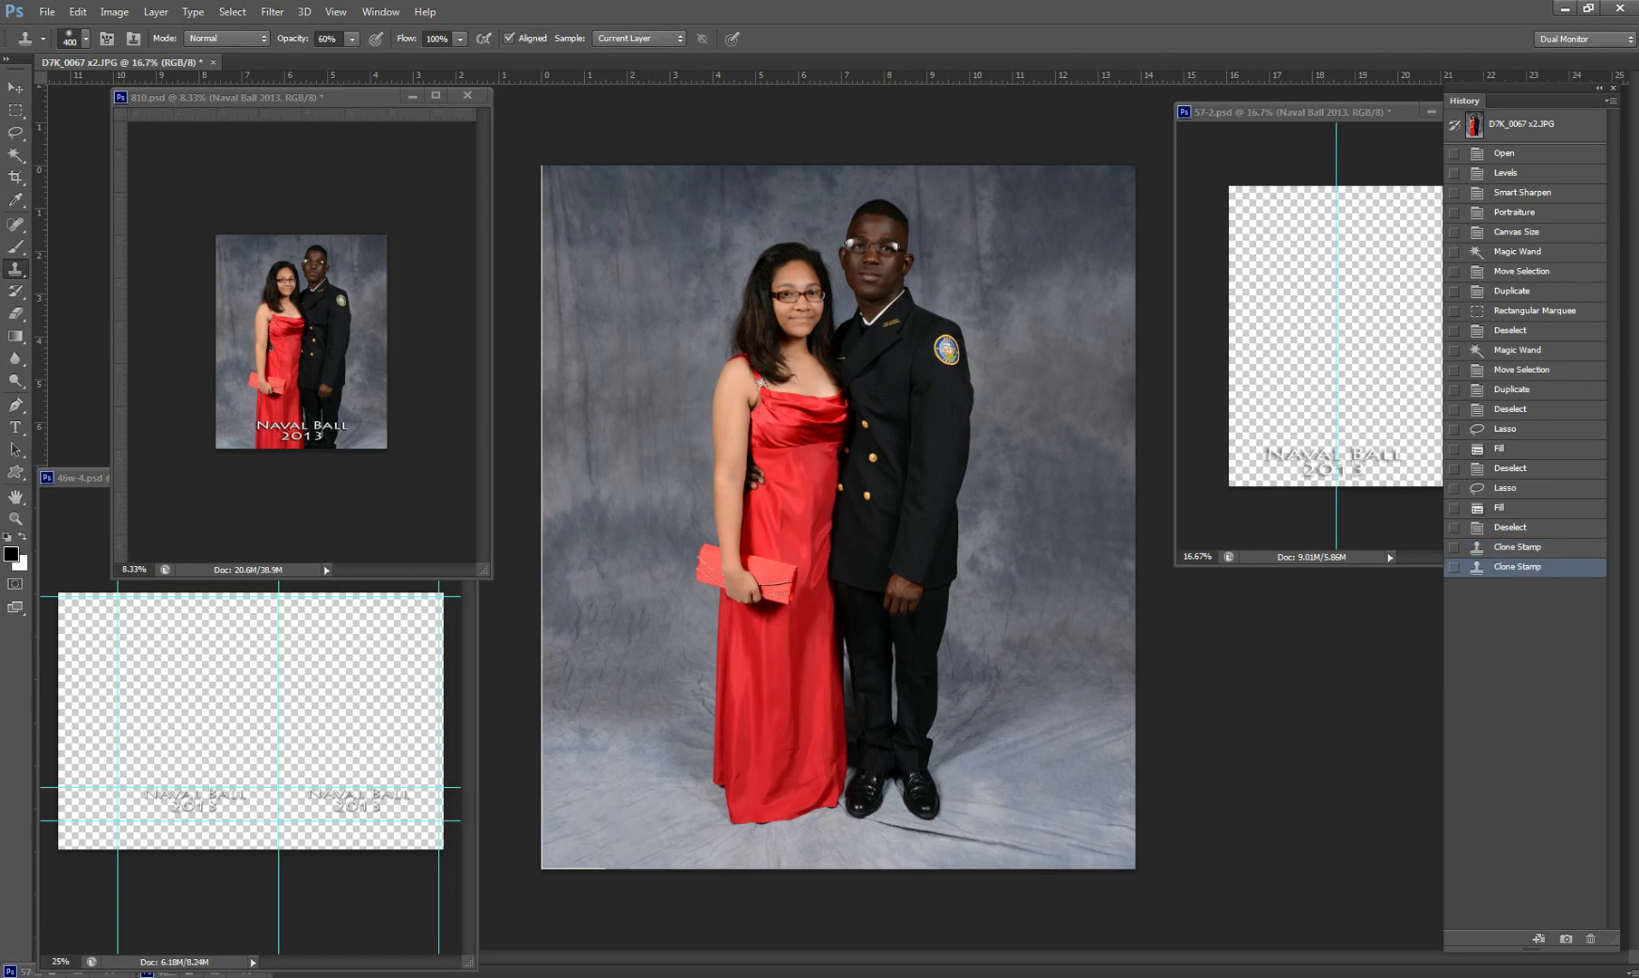
key("v")
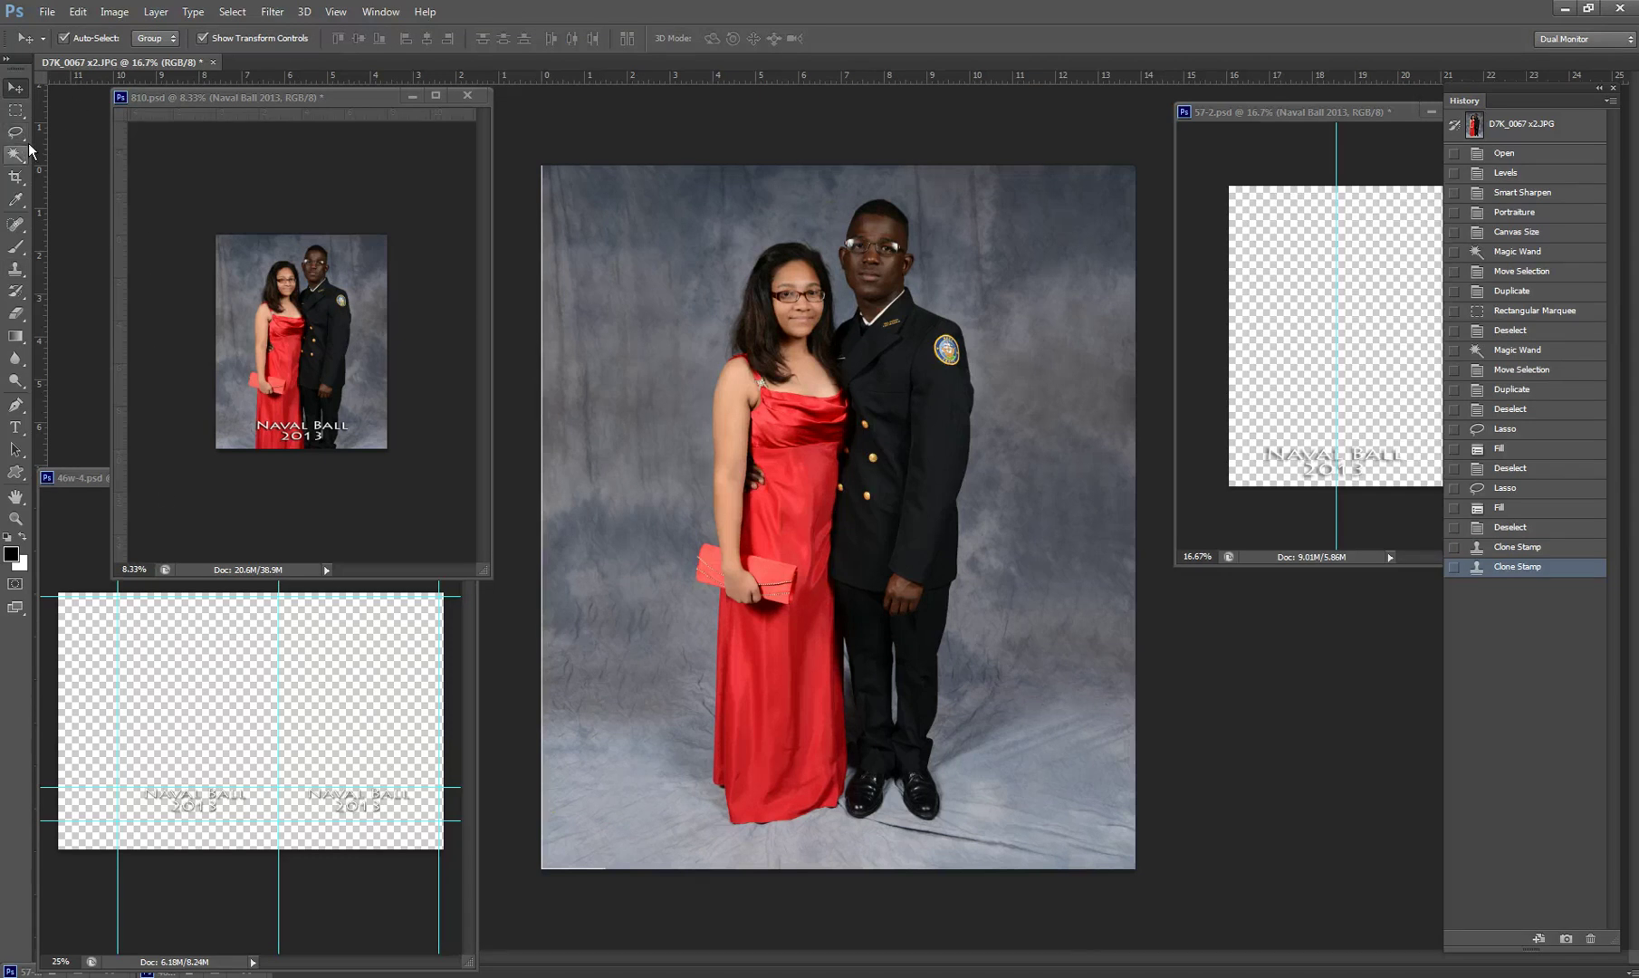
key("c")
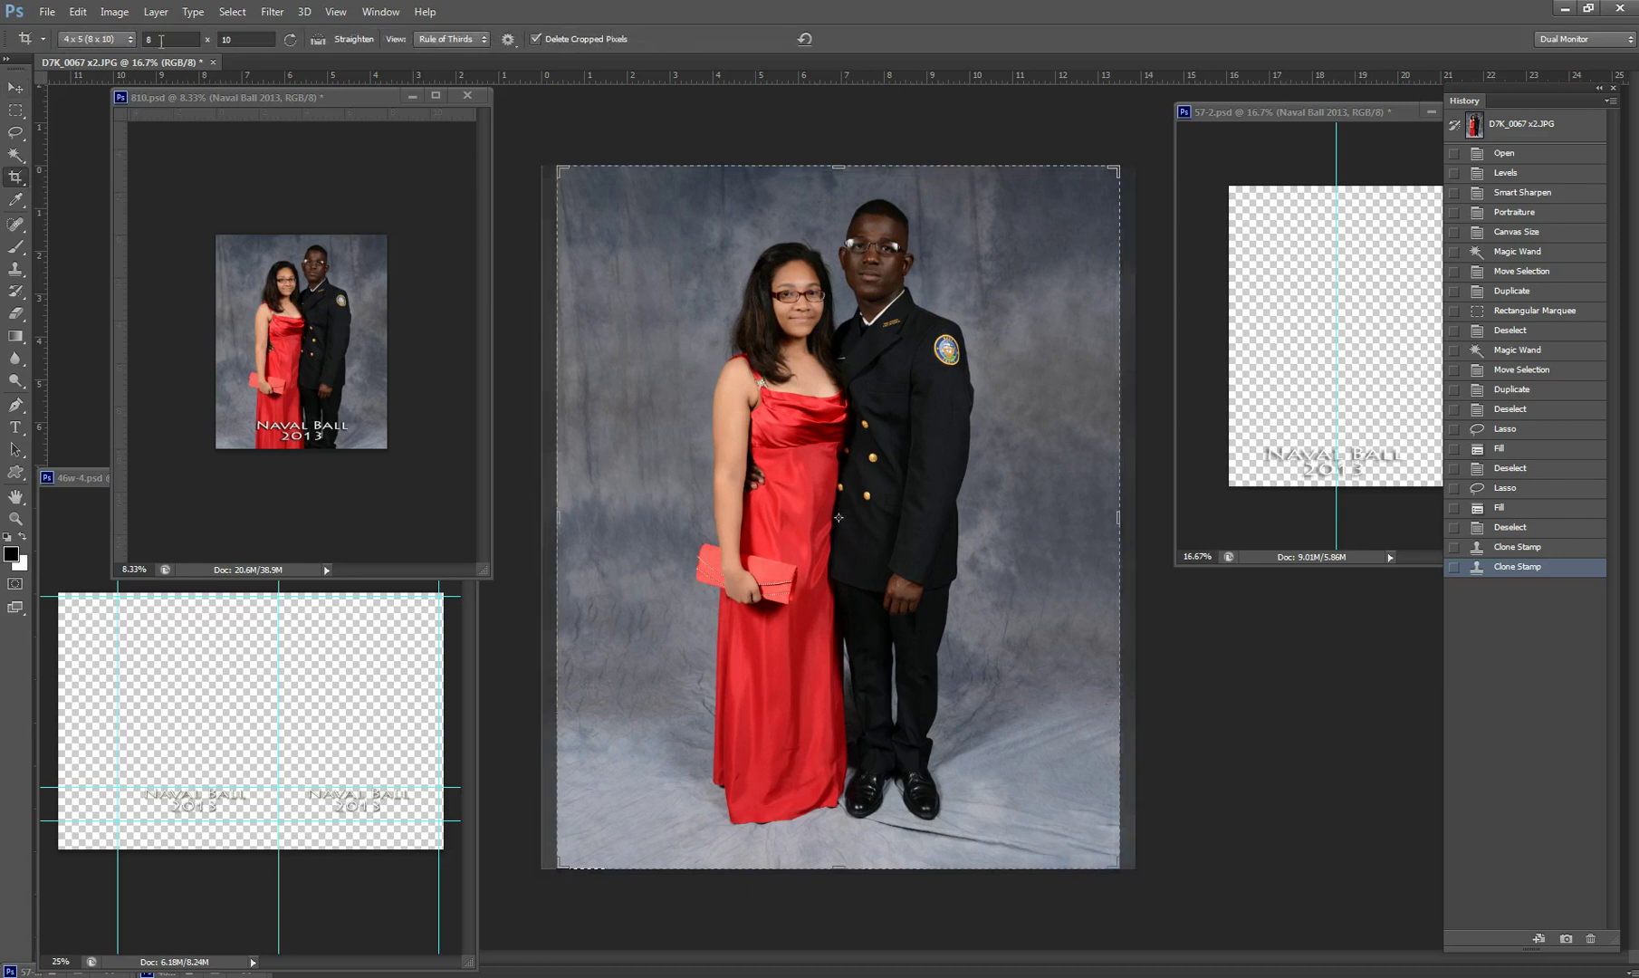
left_click(163, 39)
left_click(16, 90)
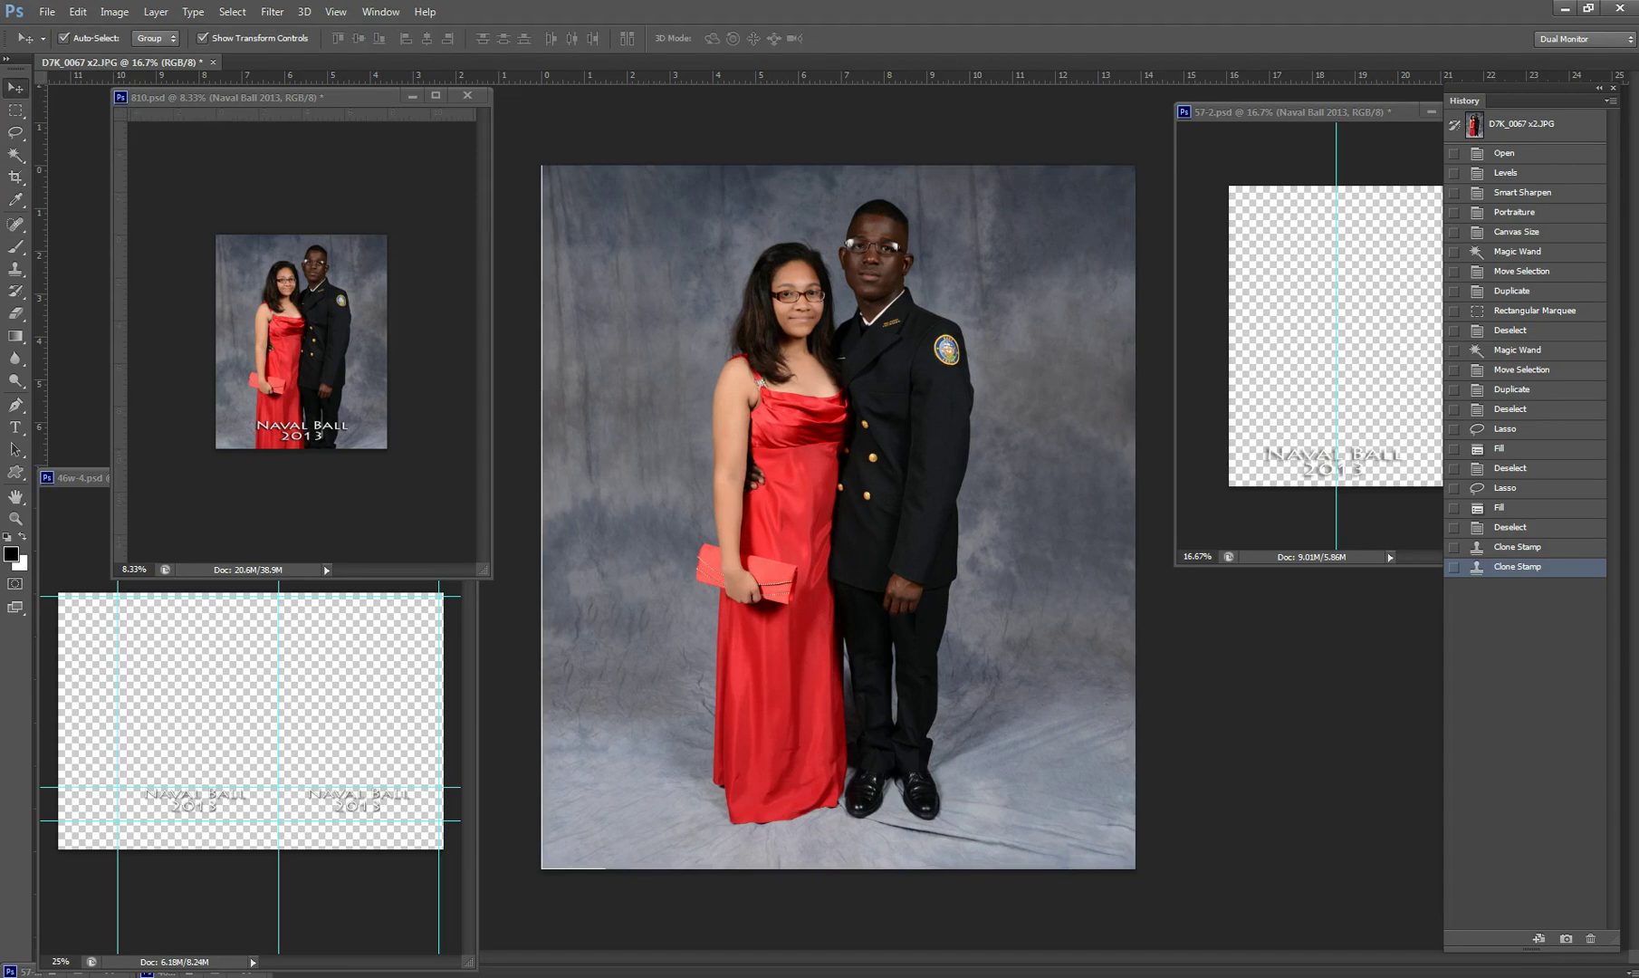
- Copy the widened photo into 810.psd, scale and position it to fill the canvas, and order it beneath the Naval Ball 2013 text
left_click_drag(1635, 399, 312, 329)
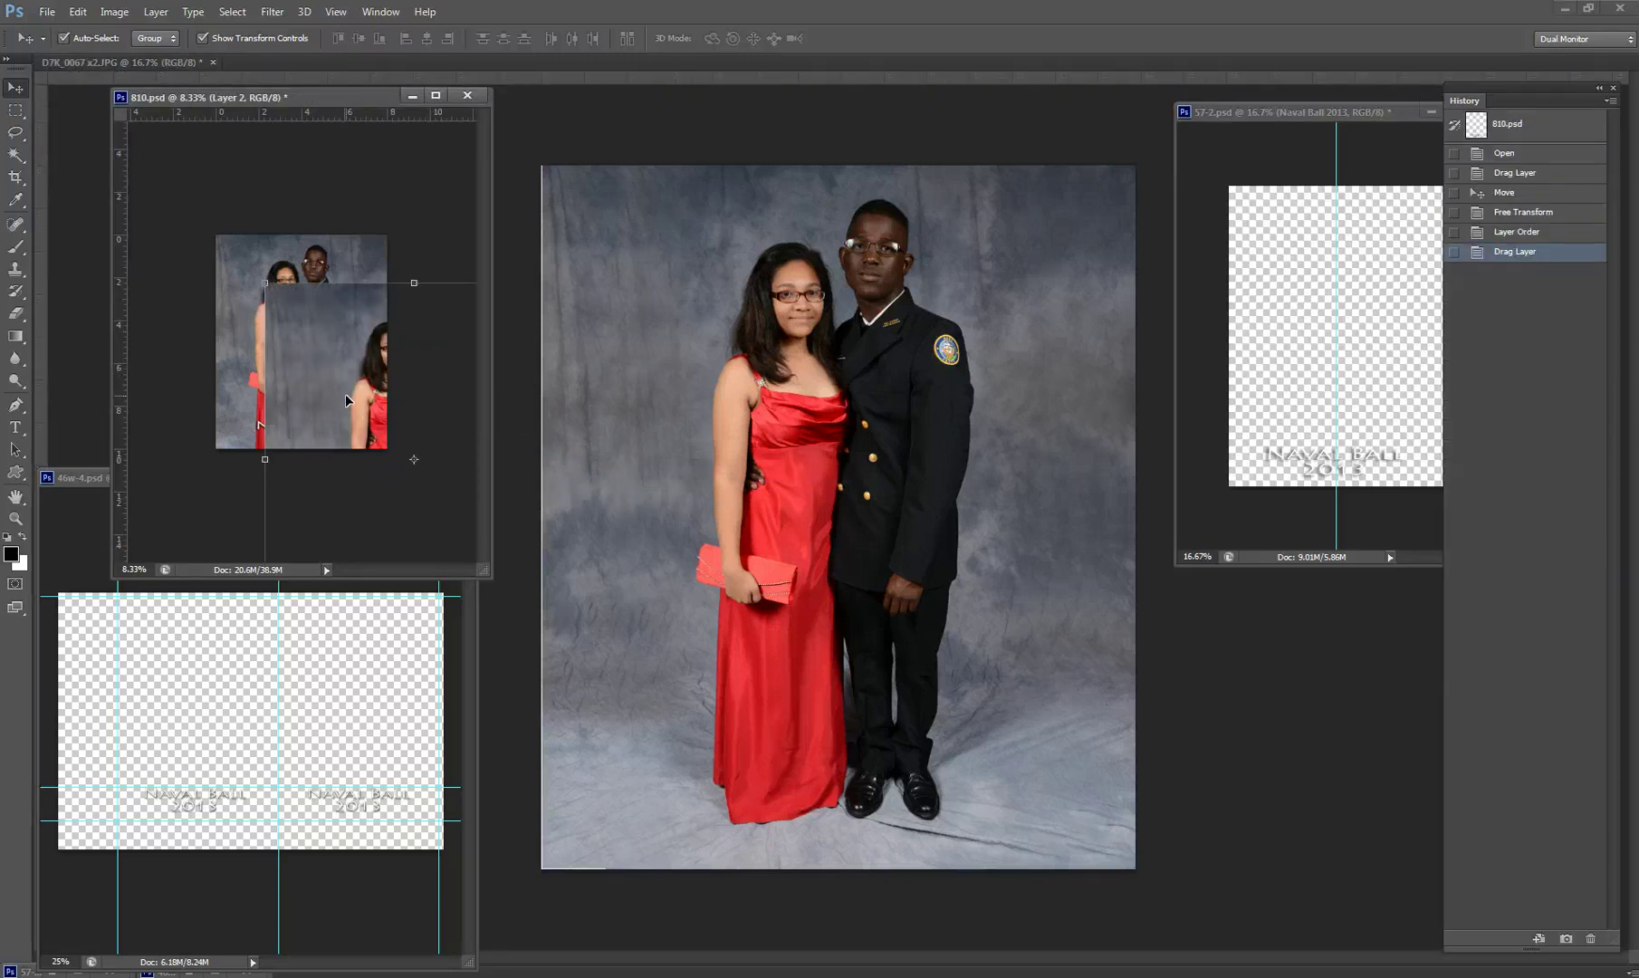
left_click_drag(355, 409, 251, 312)
left_click_drag(160, 206, 184, 245)
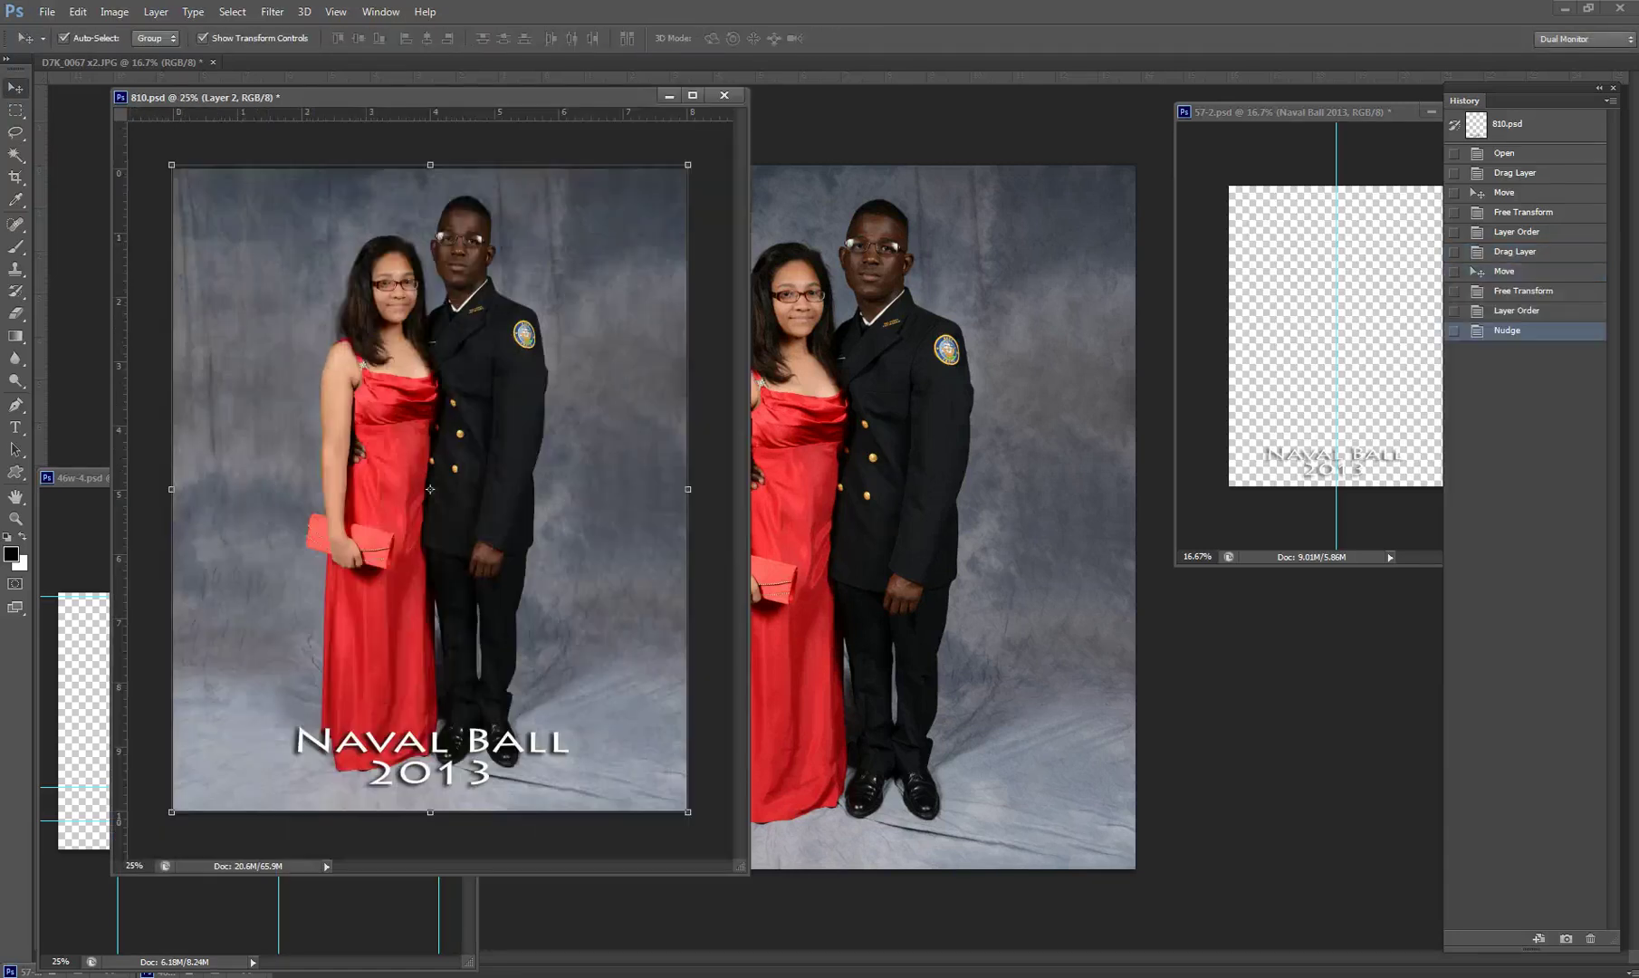